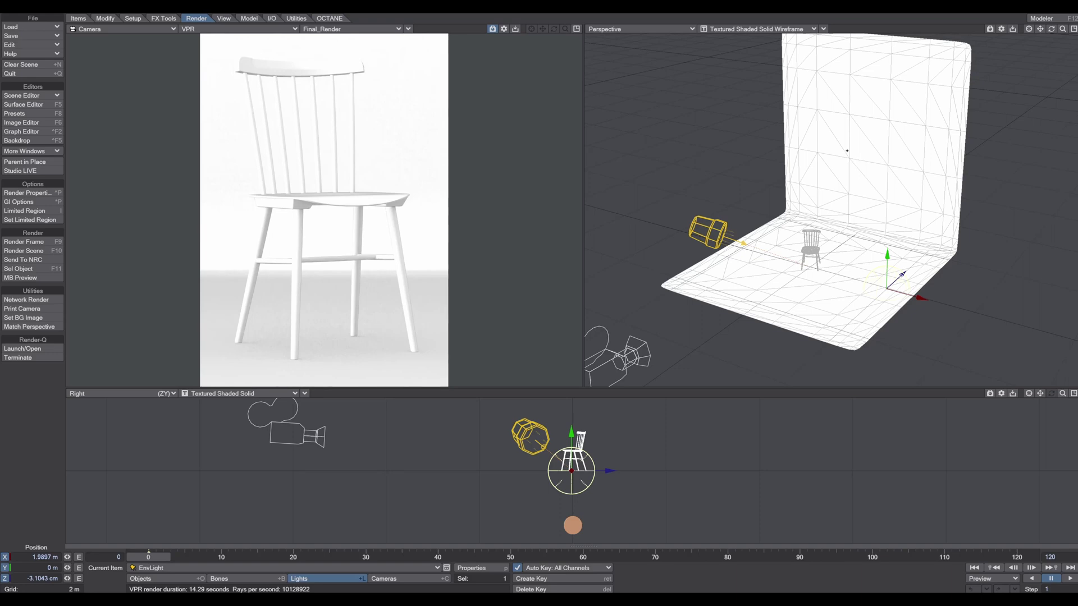
# Orbit the scene, then switch the upper-right viewport to the Top view
pyautogui.keyDown('alt'); pyautogui.moveTo(825, 143); pyautogui.dragTo(735, 148); pyautogui.keyUp('alt')
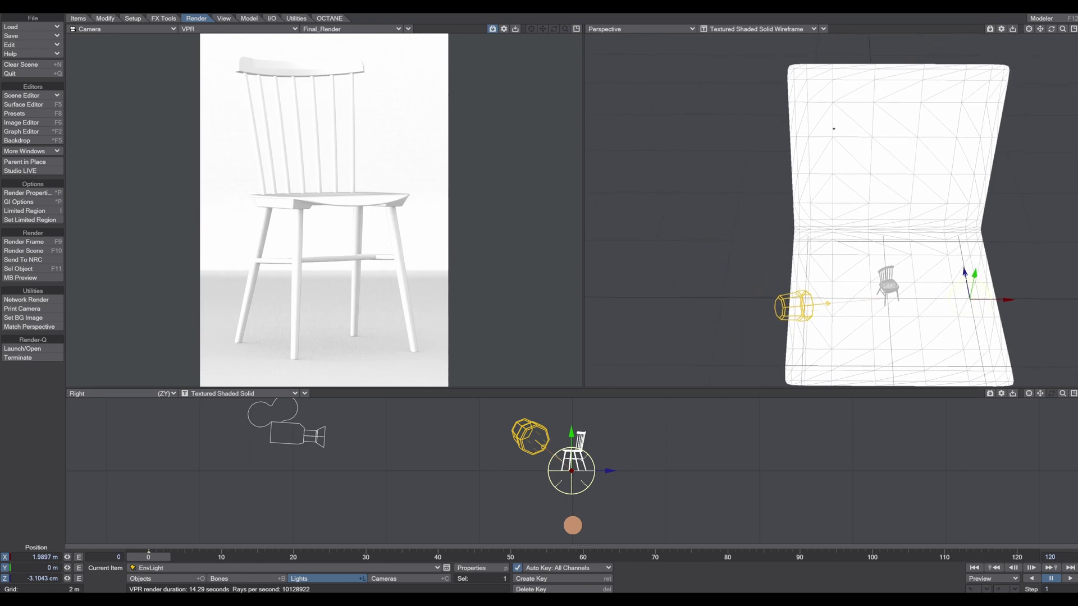
pyautogui.keyDown('alt'); pyautogui.moveTo(735, 148); pyautogui.dragTo(668, 151); pyautogui.keyUp('alt')
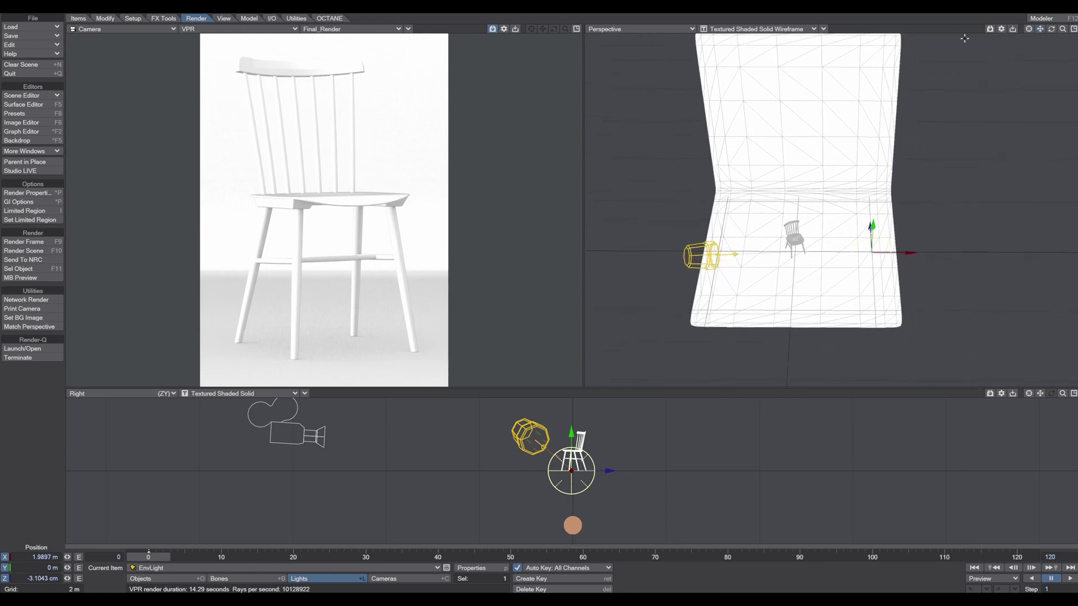
pyautogui.click(613, 31)
pyautogui.click(602, 34)
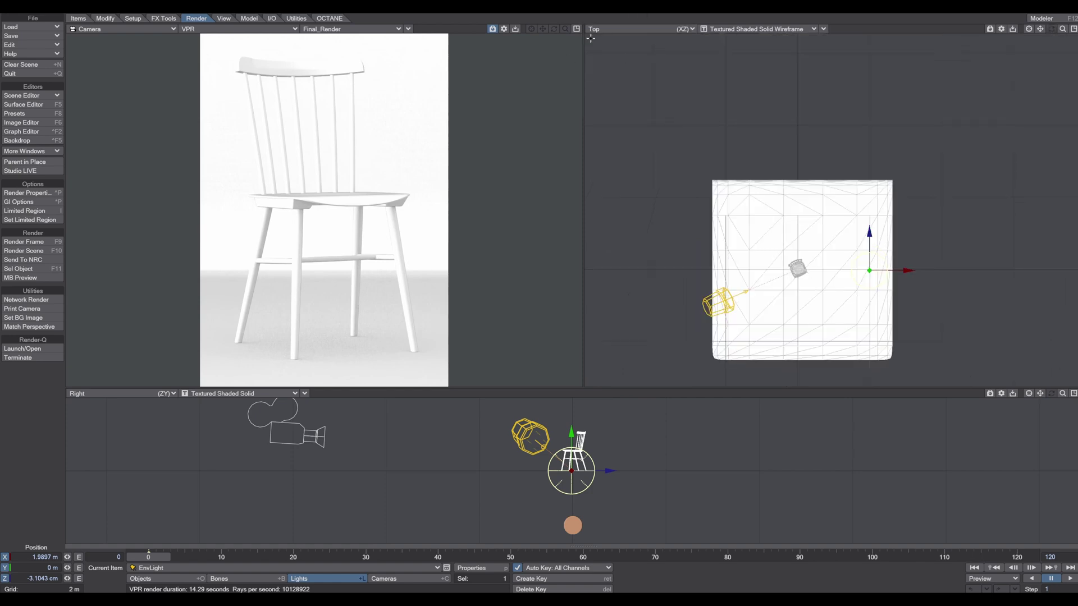
# Select Light and change its Light Type to Spot
pyautogui.click(730, 312)
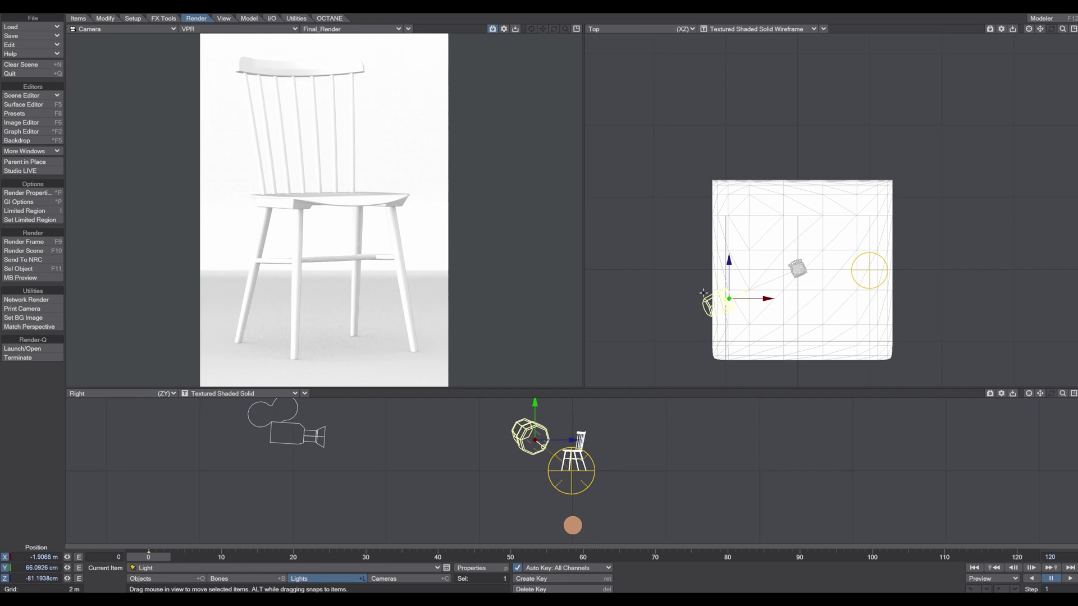
pyautogui.click(483, 568)
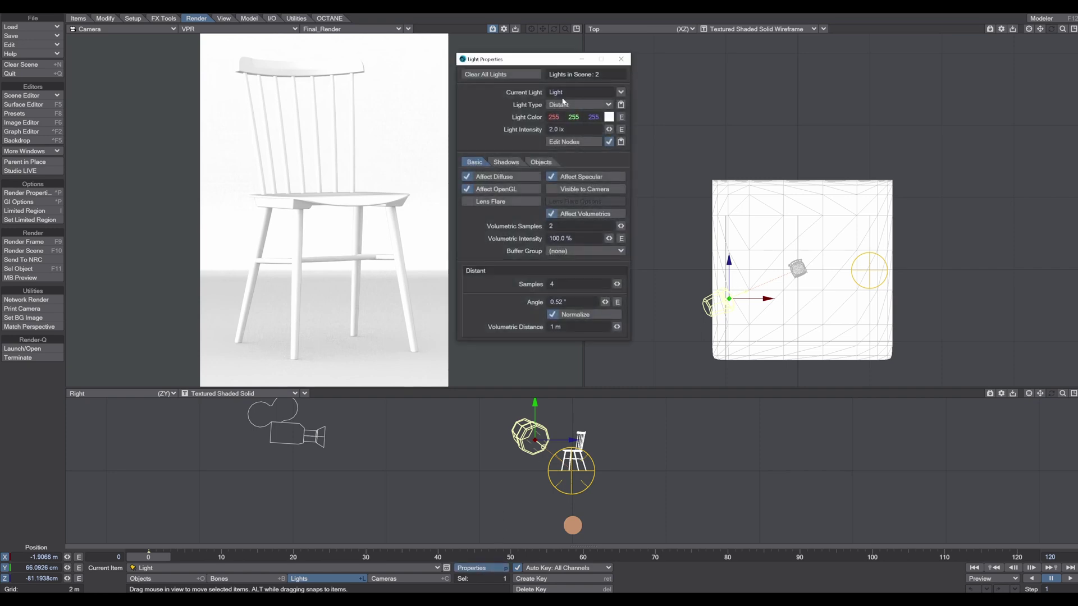
pyautogui.click(562, 105)
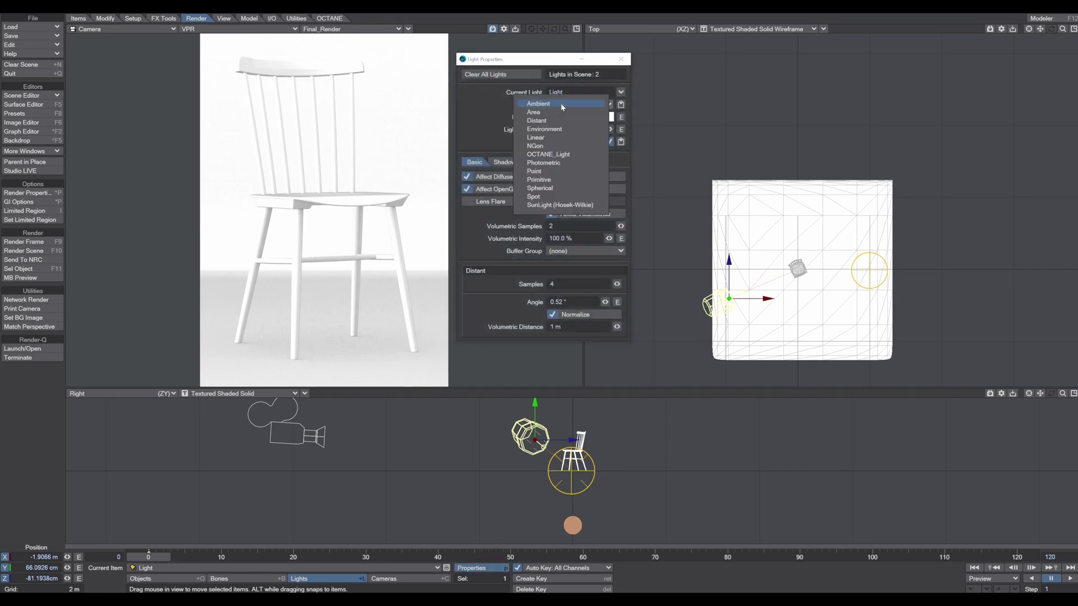
pyautogui.click(542, 196)
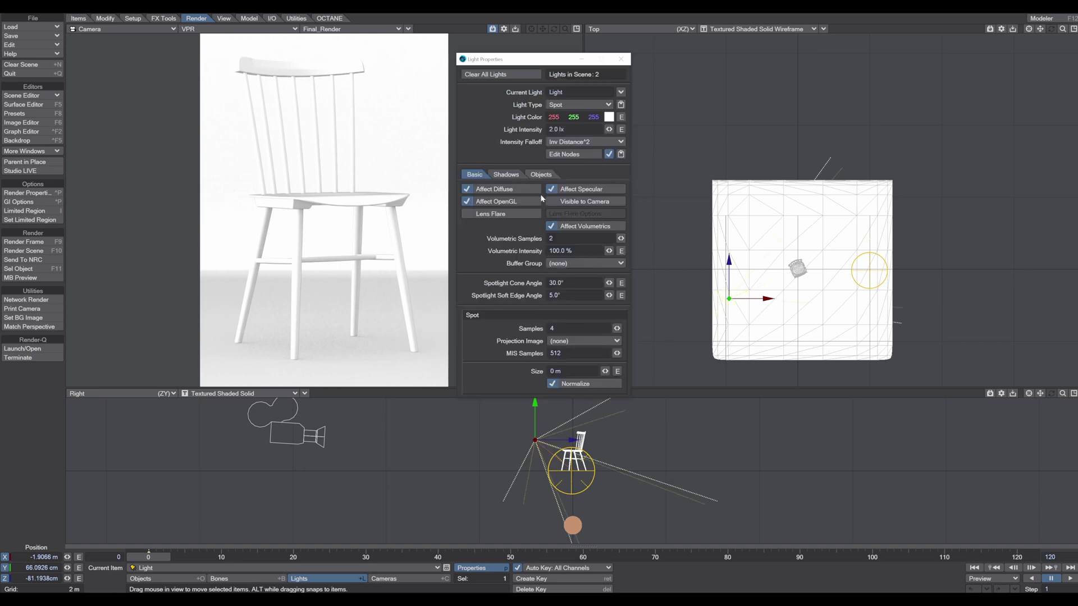
pyautogui.press('p')
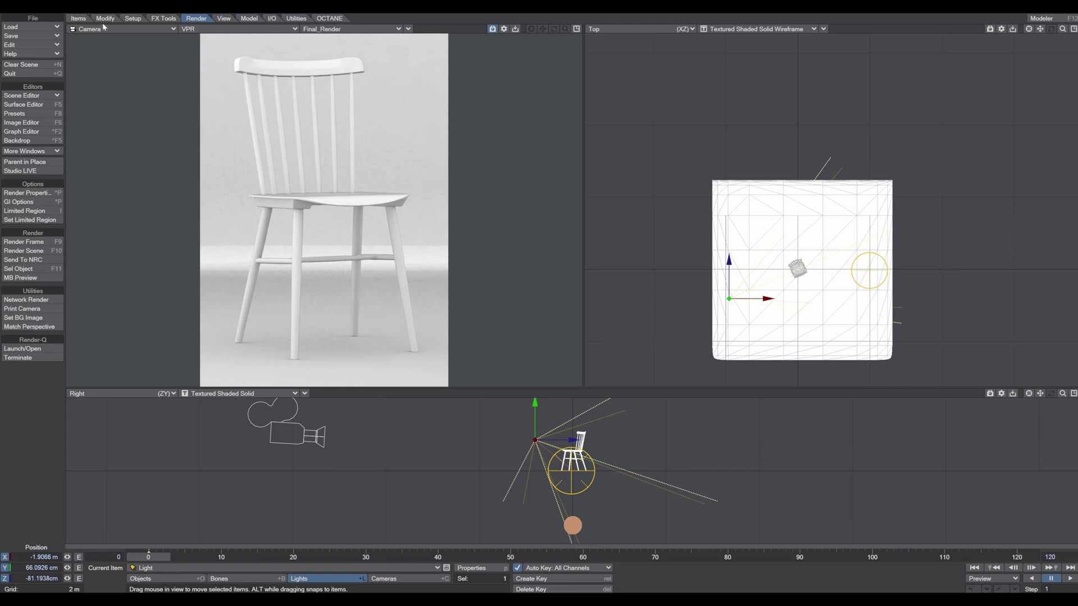
# Add a null object named Target
pyautogui.click(77, 18)
pyautogui.click(43, 192)
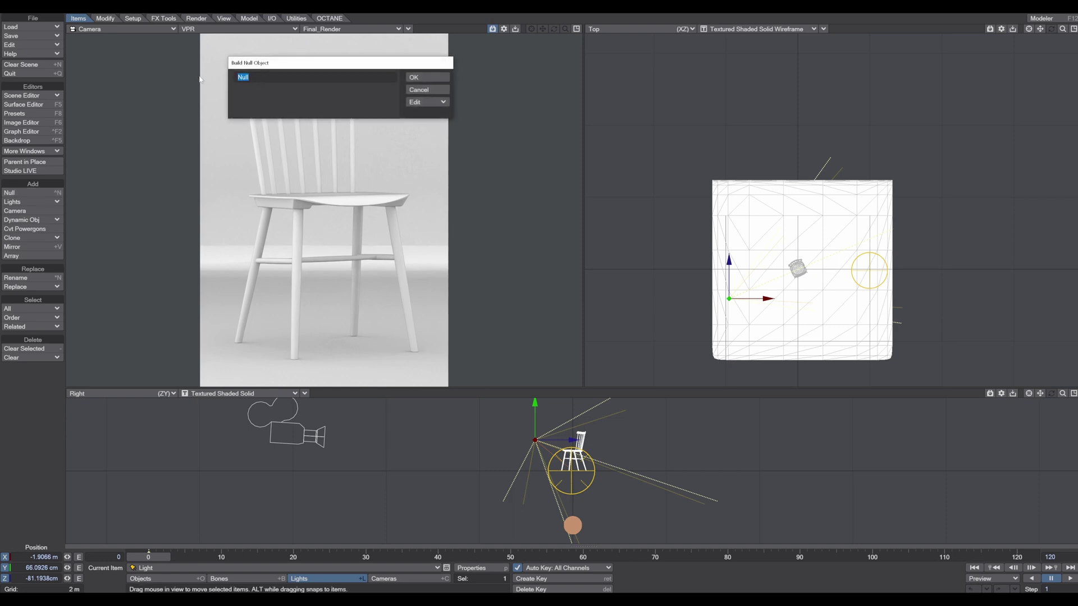
pyautogui.write('Target')
pyautogui.press('Return')
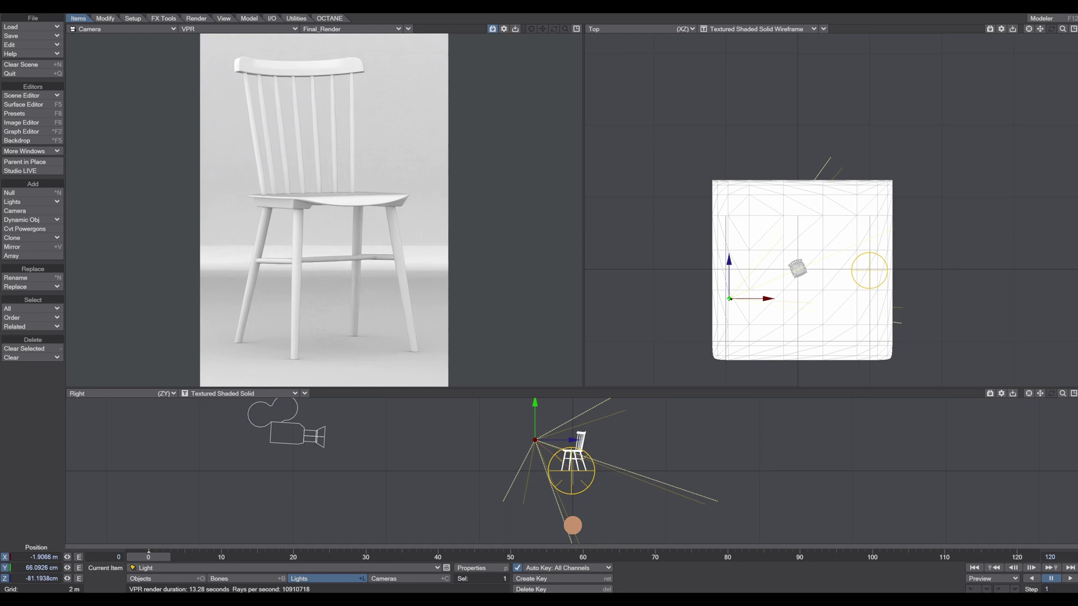
# In the spotlight's Motion Options, set Target Item to Target
pyautogui.press('m')
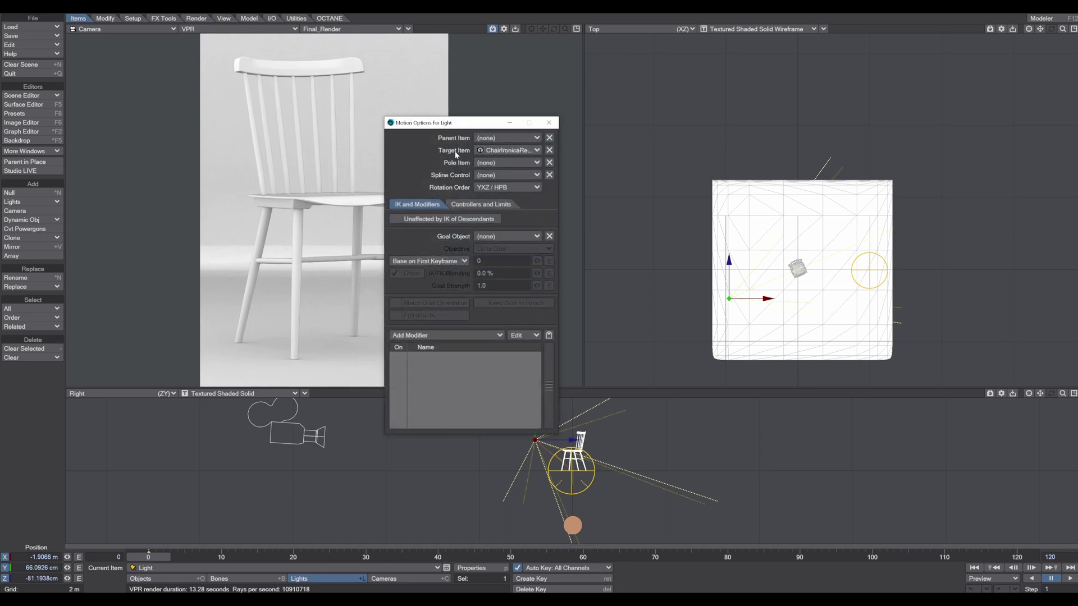
pyautogui.click(499, 151)
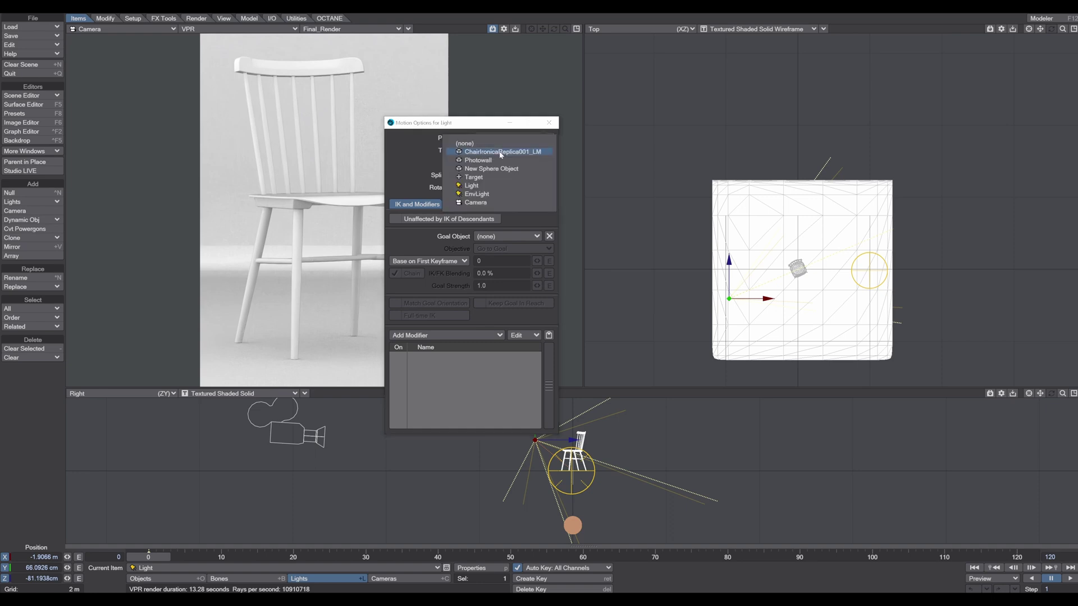
pyautogui.click(479, 177)
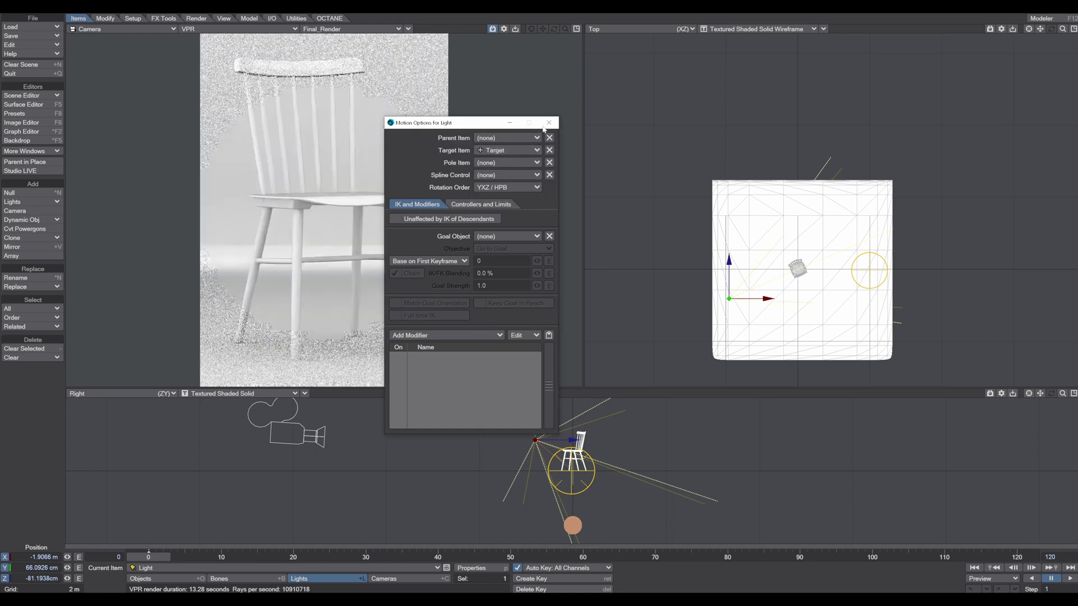
pyautogui.click(548, 123)
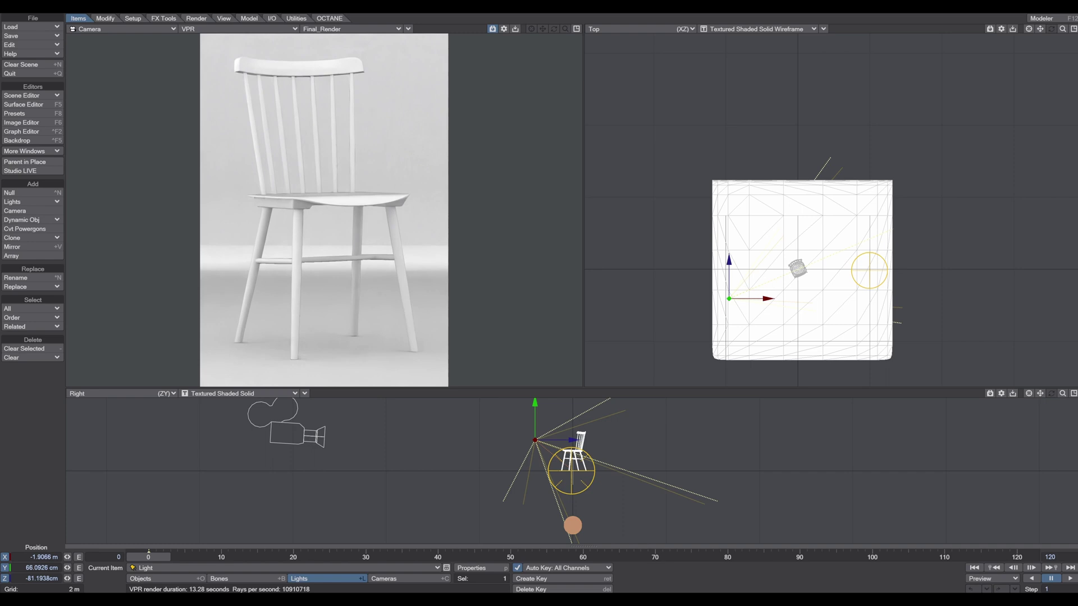
# Move the spotlight above and behind the chair and raise the Target null about 35 cm
pyautogui.moveTo(729, 299); pyautogui.dragTo(784, 253)
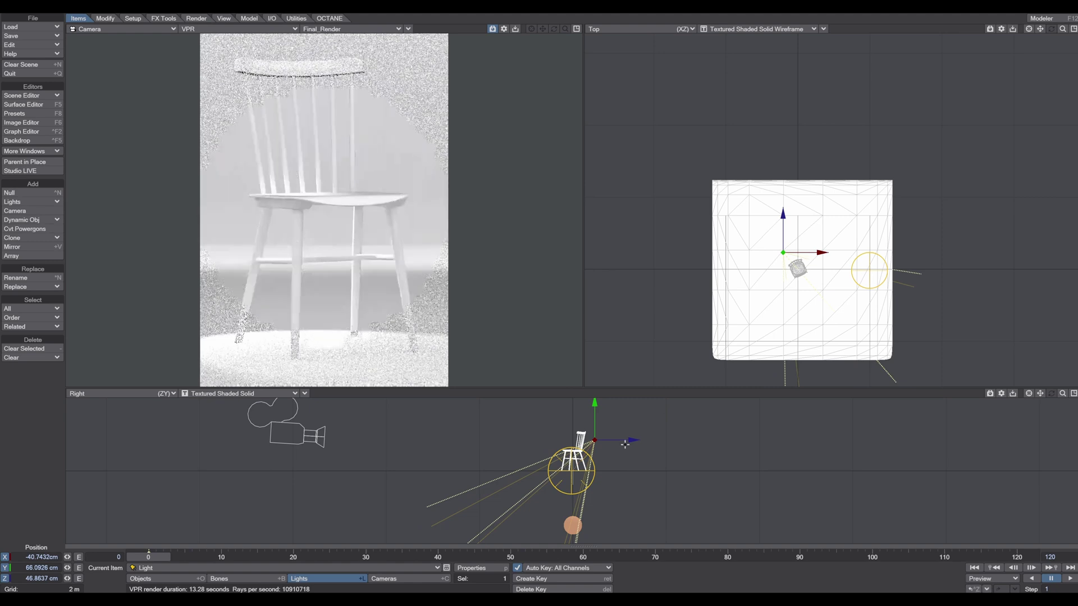
pyautogui.click(141, 579)
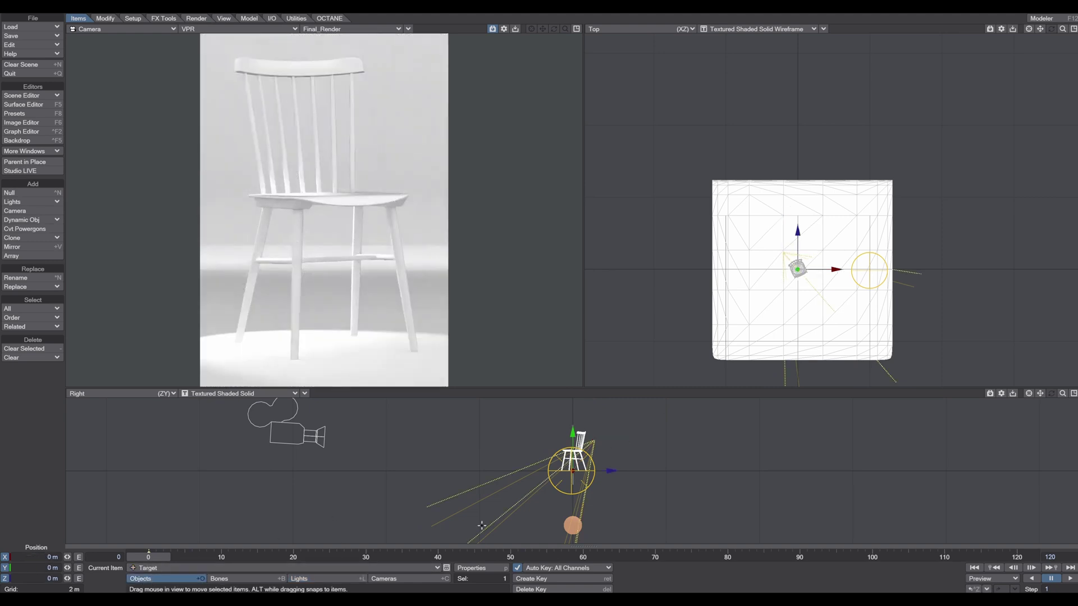
pyautogui.scroll(4, 571, 472)
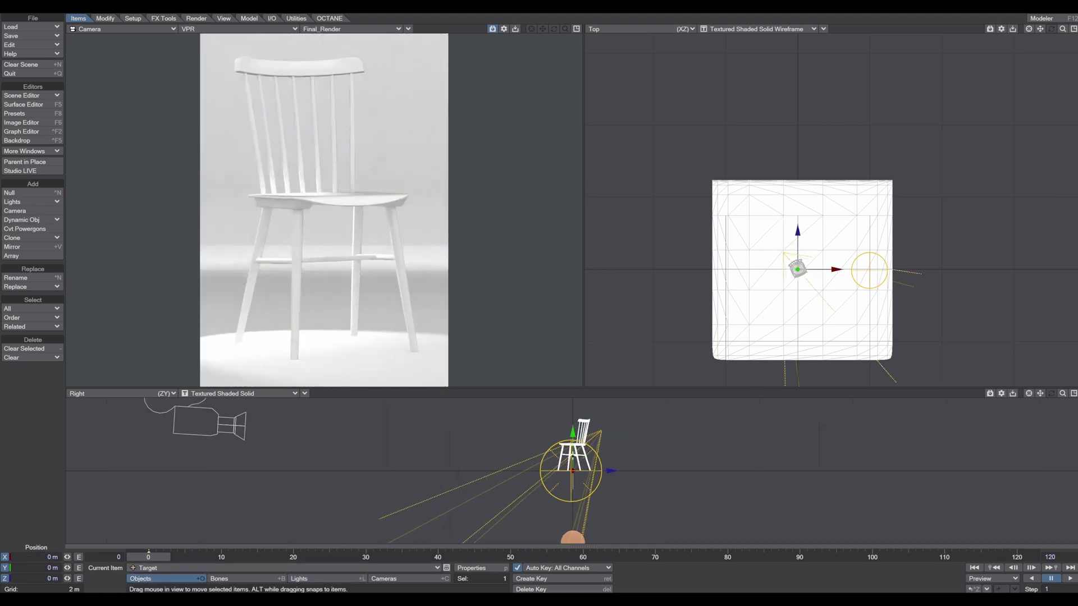
pyautogui.moveTo(572, 432); pyautogui.dragTo(627, 397)
pyautogui.hotkey('shift', 'l')
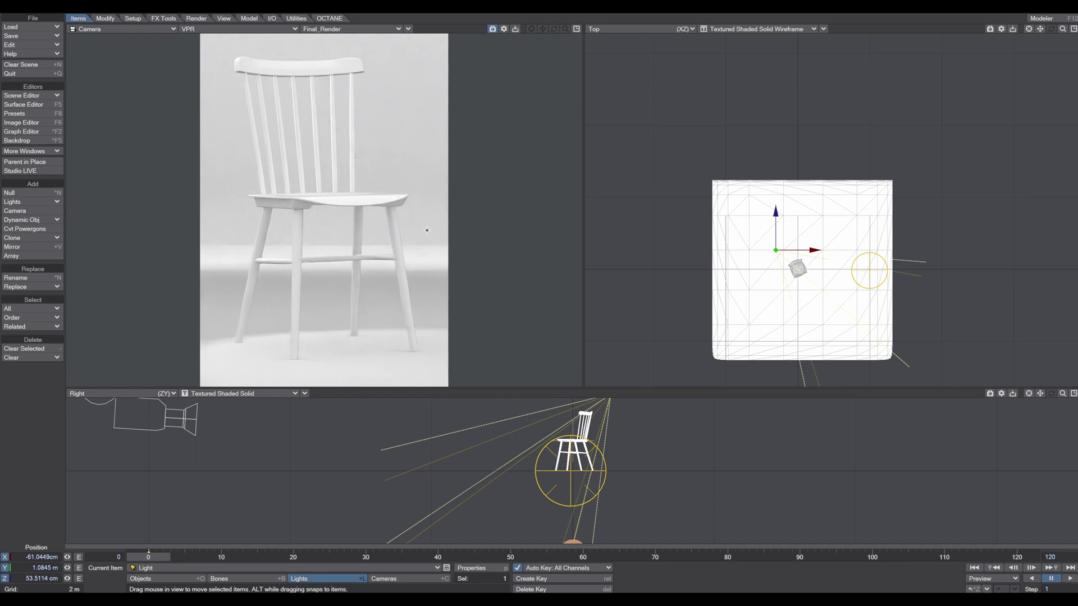
# Switch off EnvLight in the Scene / Dope Editor
pyautogui.click(17, 96)
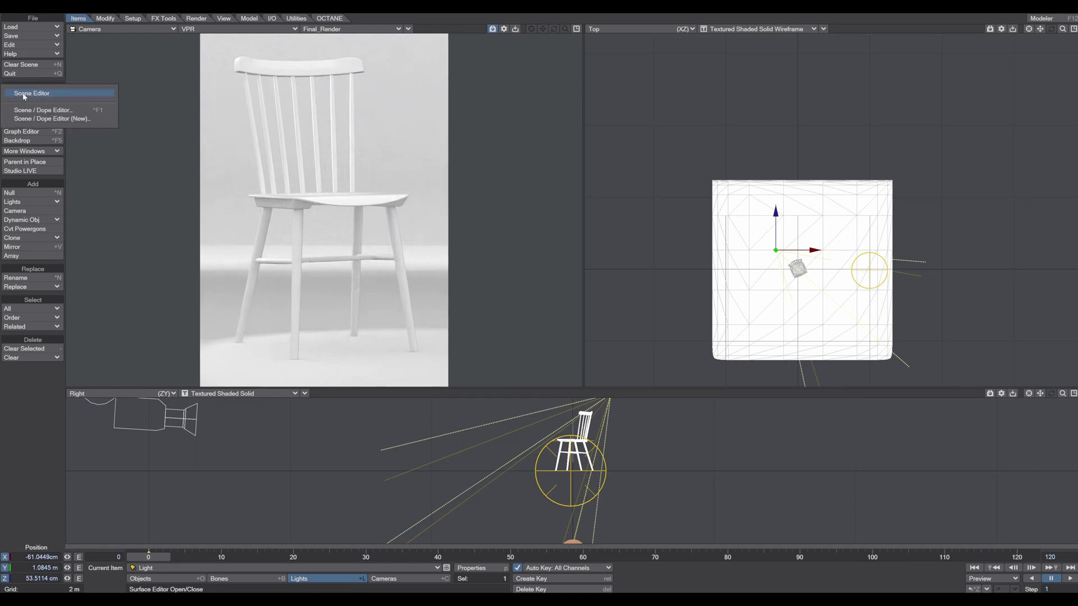
pyautogui.click(47, 111)
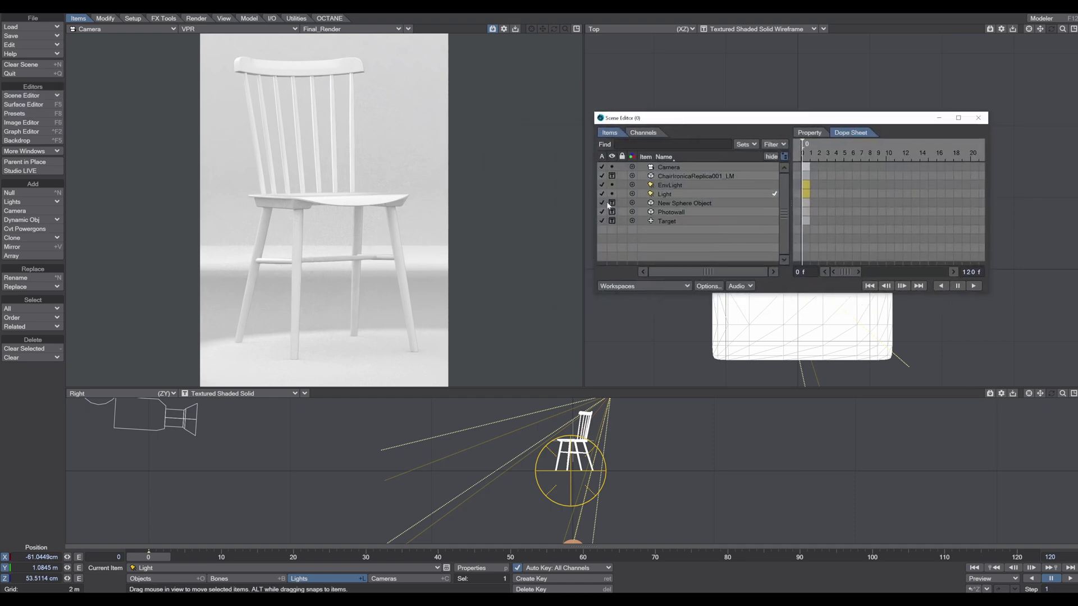
pyautogui.click(601, 184)
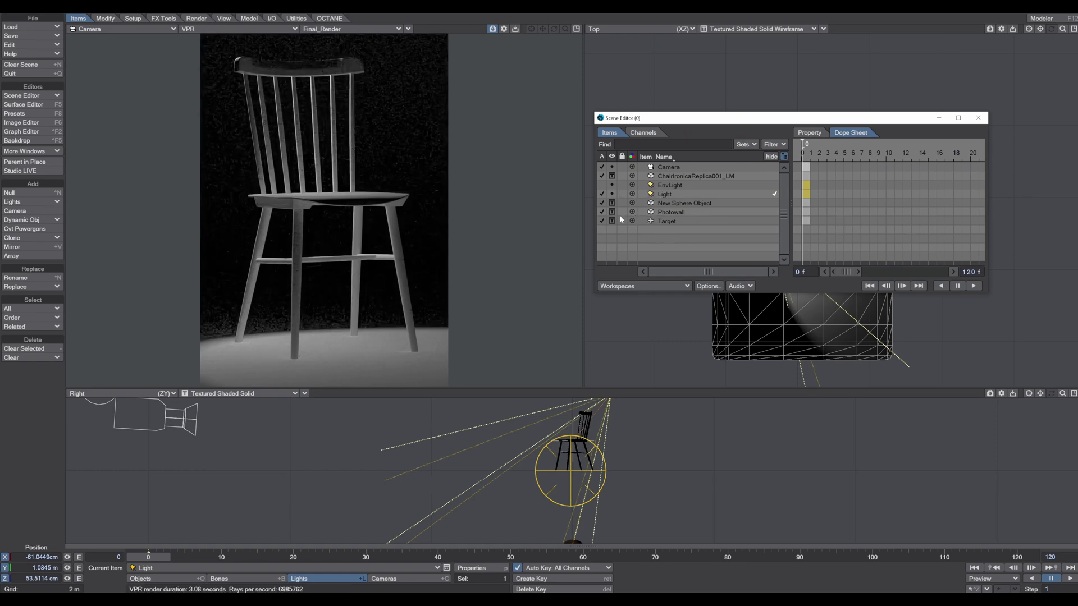
# Exclude Photowall from Light in its Properties Objects list
pyautogui.click(665, 196)
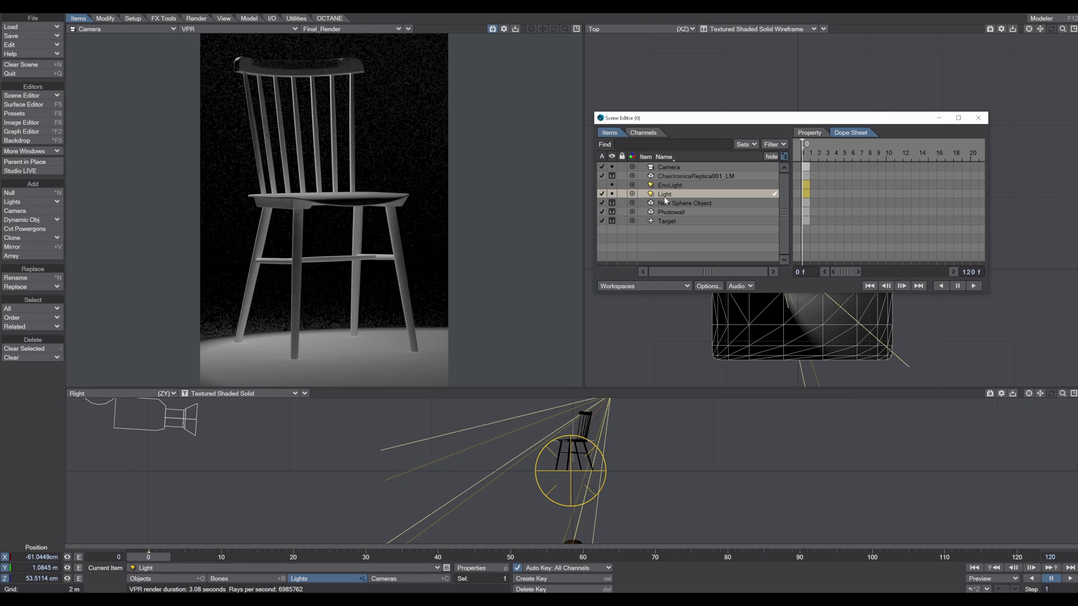
pyautogui.click(476, 568)
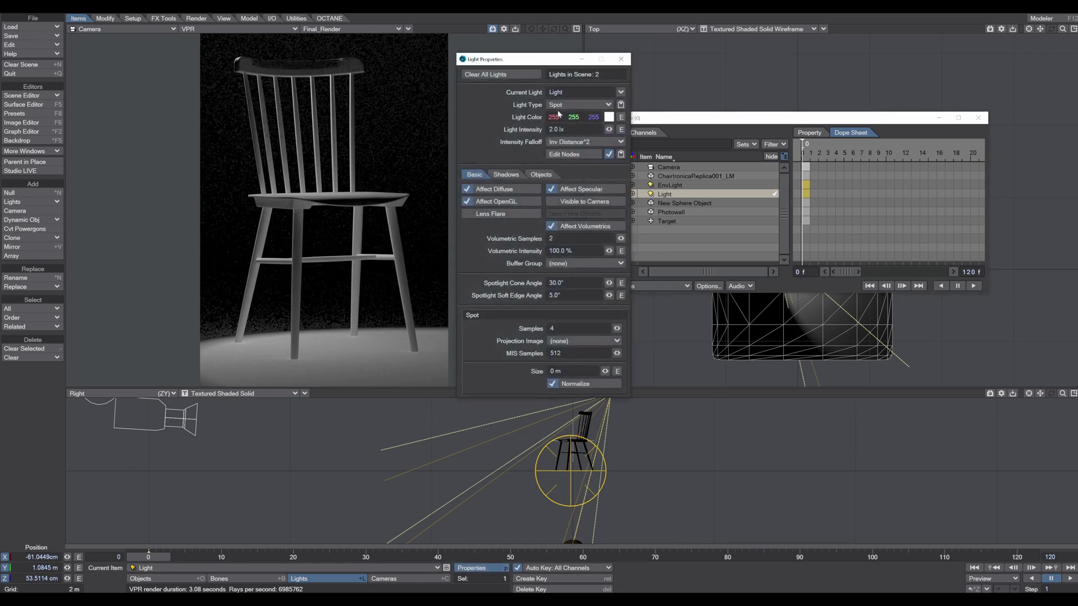
pyautogui.click(512, 176)
pyautogui.click(546, 175)
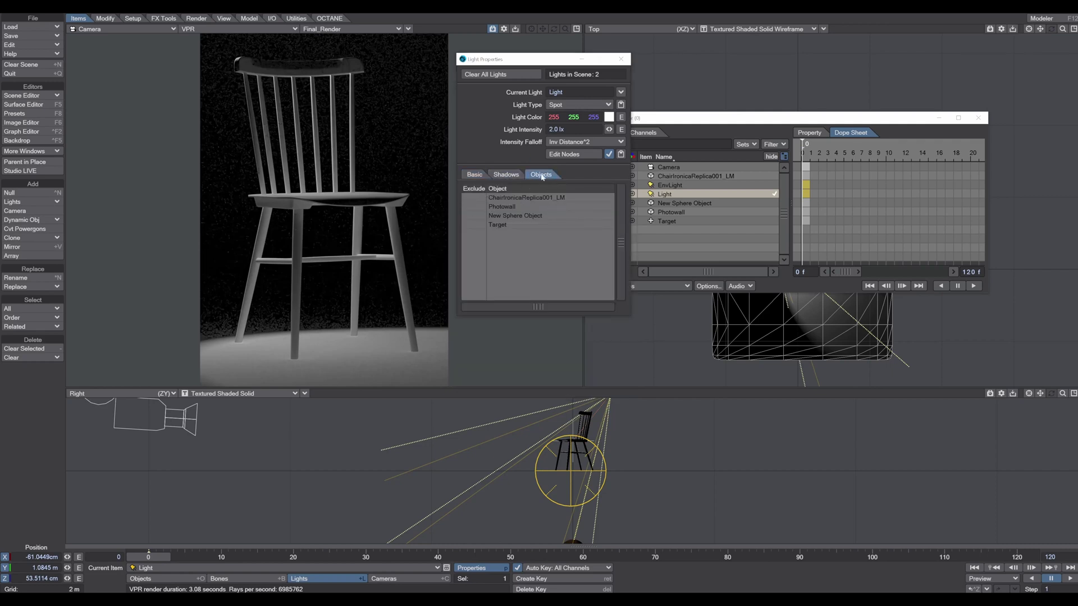
pyautogui.click(471, 208)
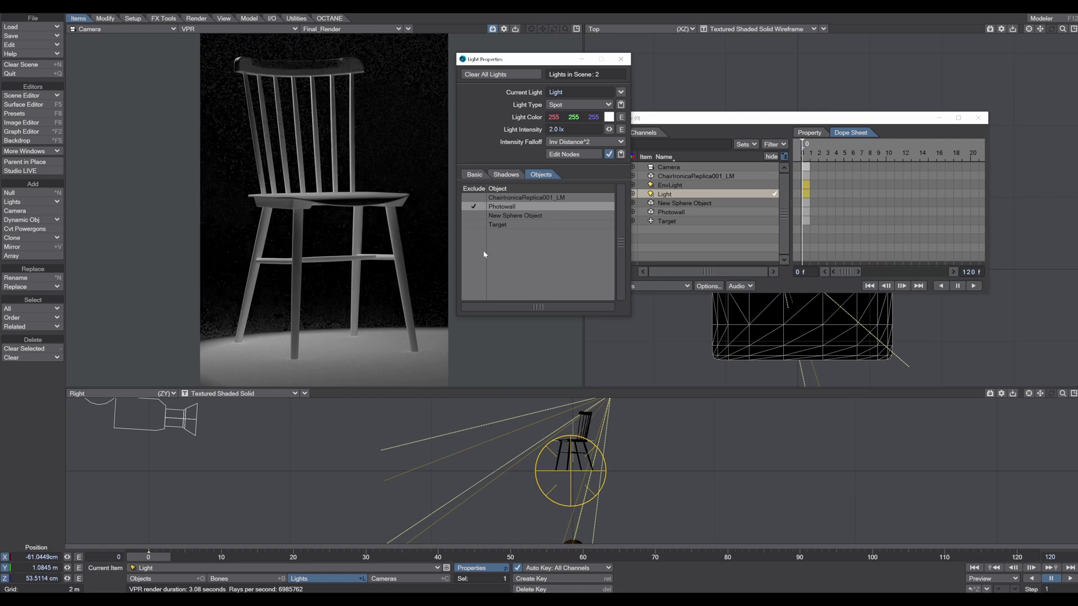
pyautogui.click(621, 59)
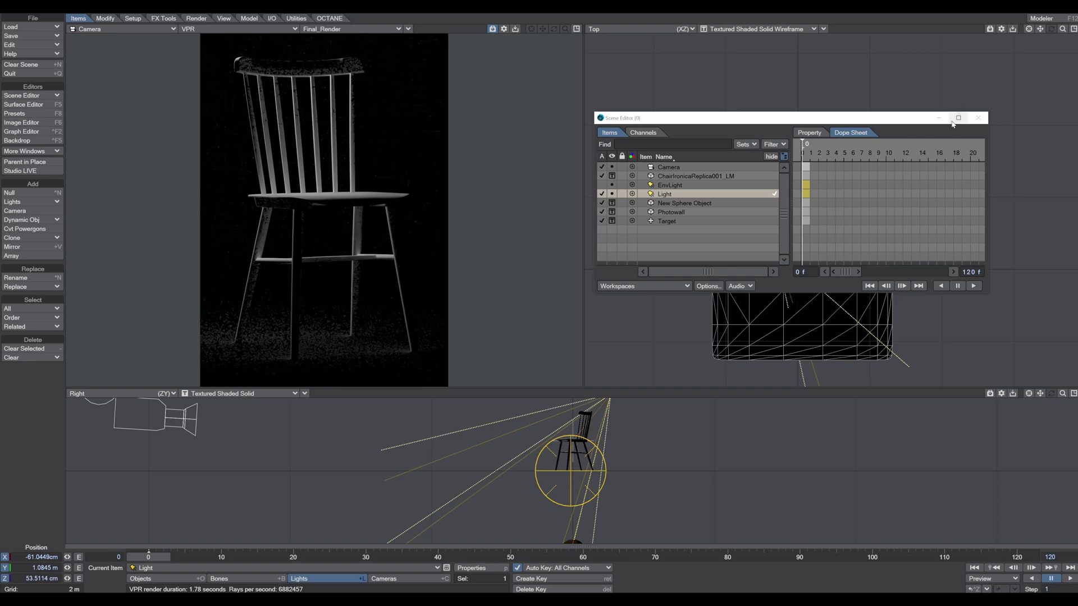
# Close the Scene Editor and move the spotlight to X −81.3467 cm, Z 41.0178 cm
pyautogui.click(979, 118)
pyautogui.moveTo(797, 314); pyautogui.dragTo(796, 325)
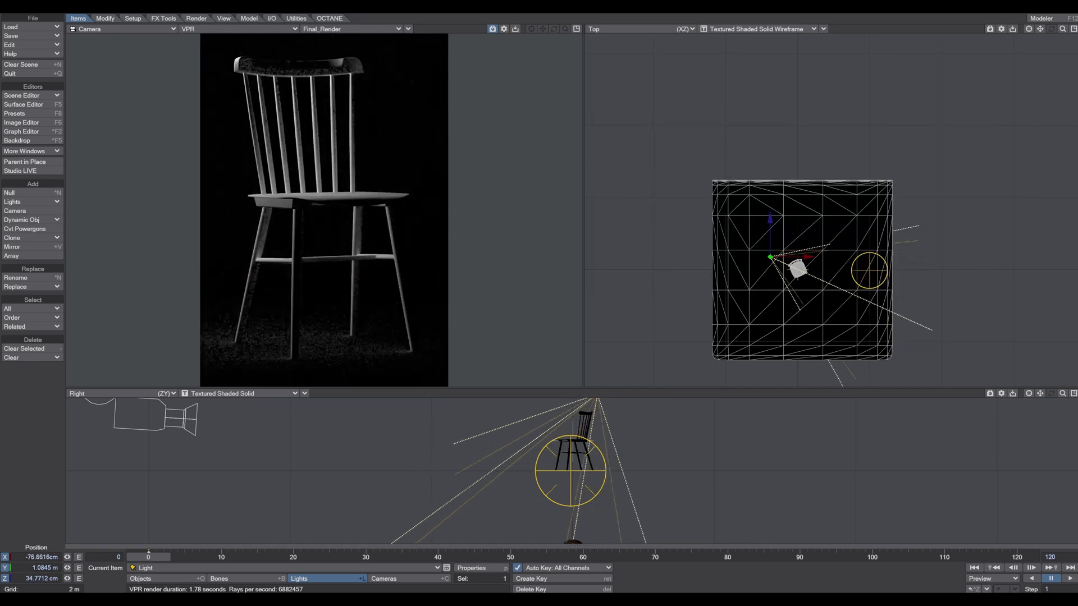
pyautogui.moveTo(796, 326); pyautogui.dragTo(800, 327)
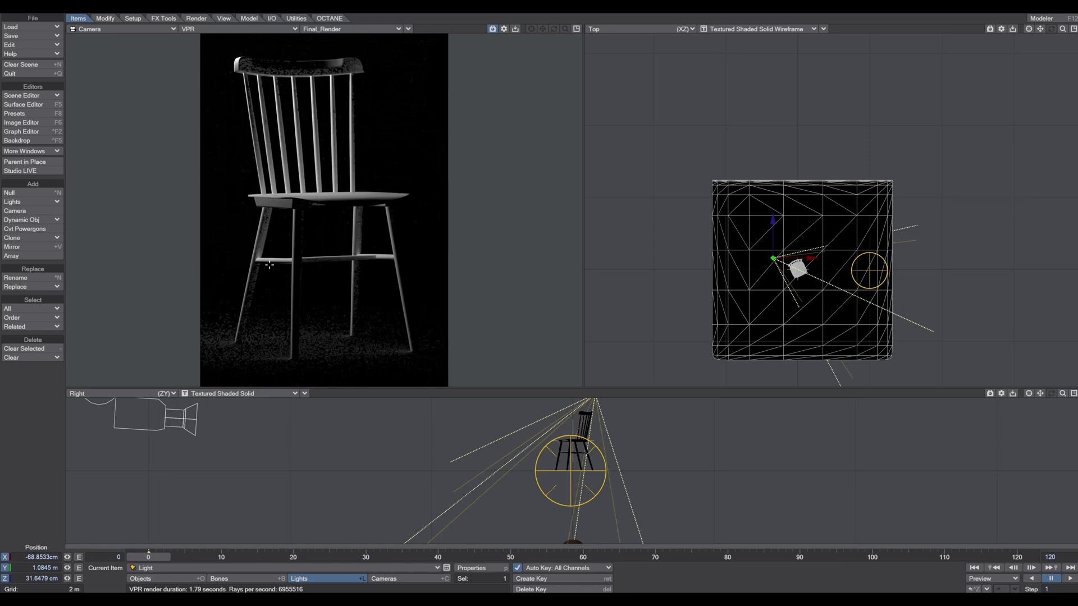
pyautogui.moveTo(666, 234); pyautogui.dragTo(661, 230)
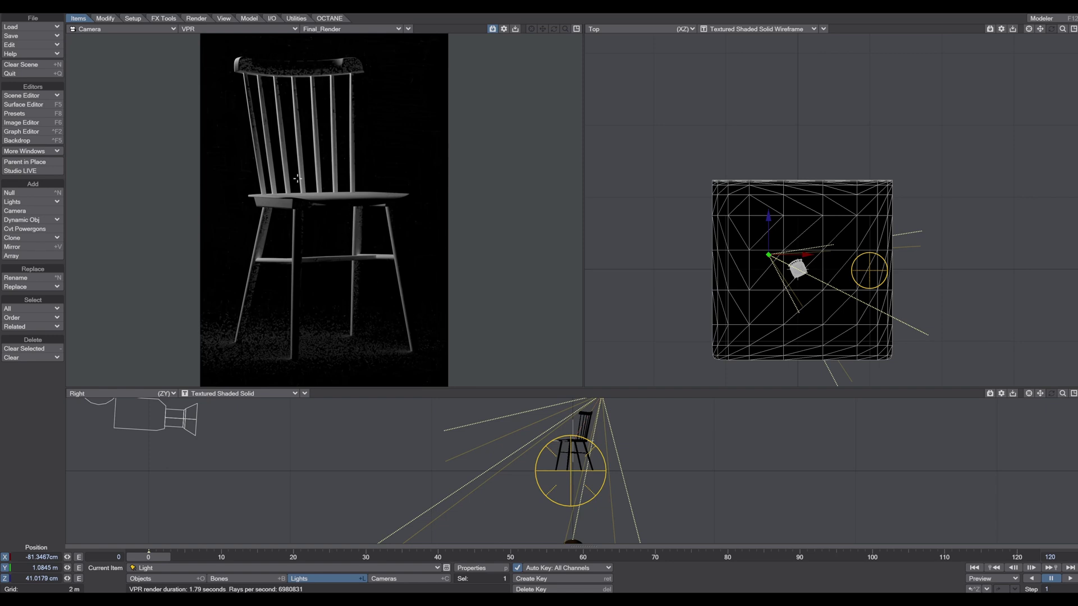
# Rename the spotlight to Rim_Light in its properties
pyautogui.click(459, 574)
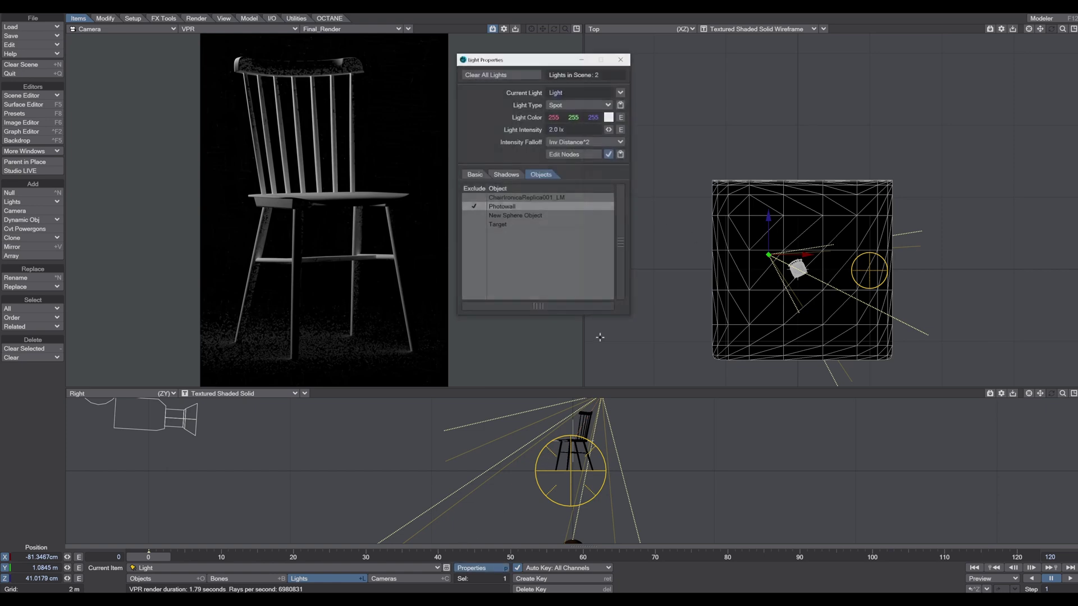
pyautogui.click(550, 92)
pyautogui.write('Rim_')
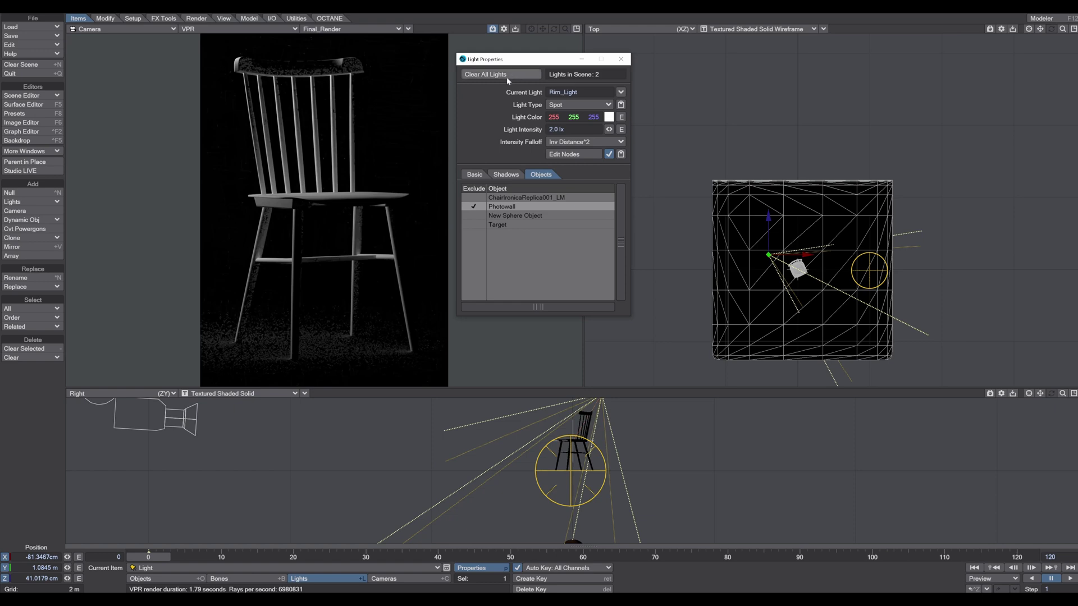
pyautogui.press('Return')
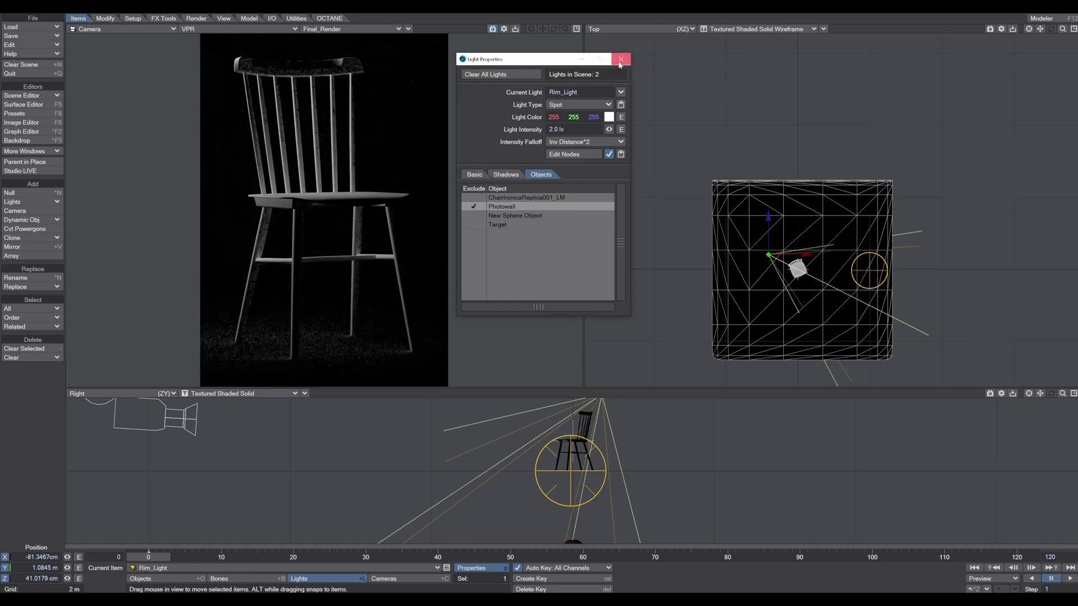
pyautogui.click(620, 59)
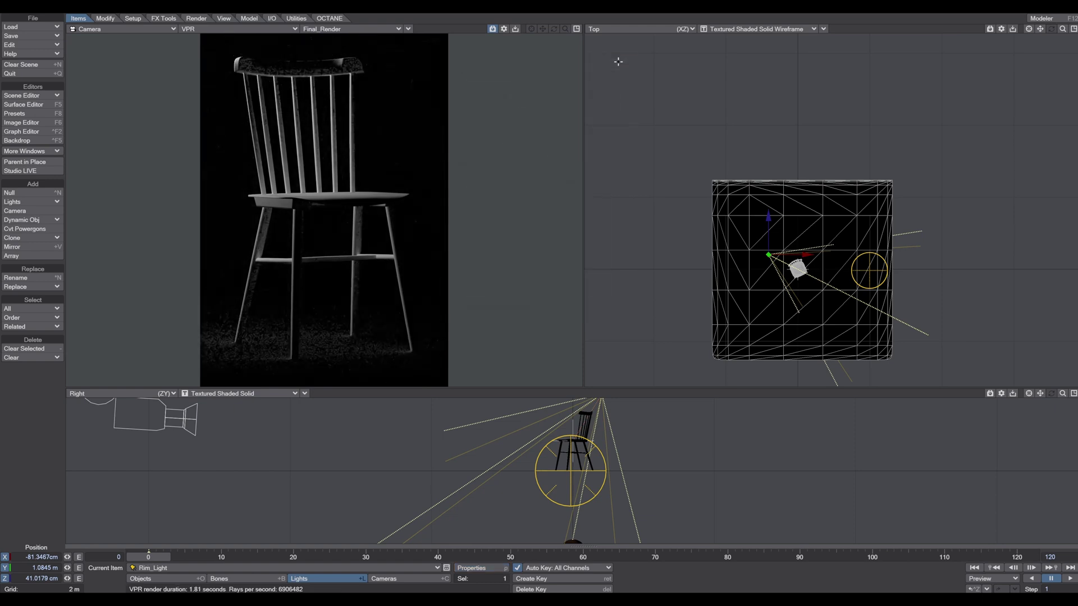
# Raise Rim_Light's intensity from 2.0 lx to 10.0 lx
pyautogui.click(472, 569)
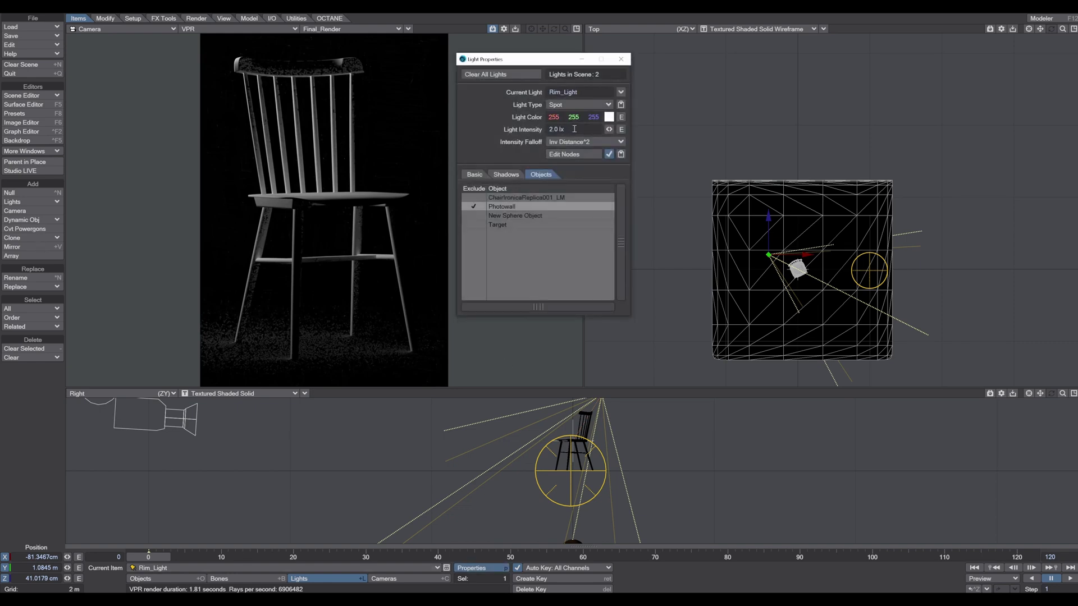
pyautogui.moveTo(571, 130); pyautogui.dragTo(519, 133)
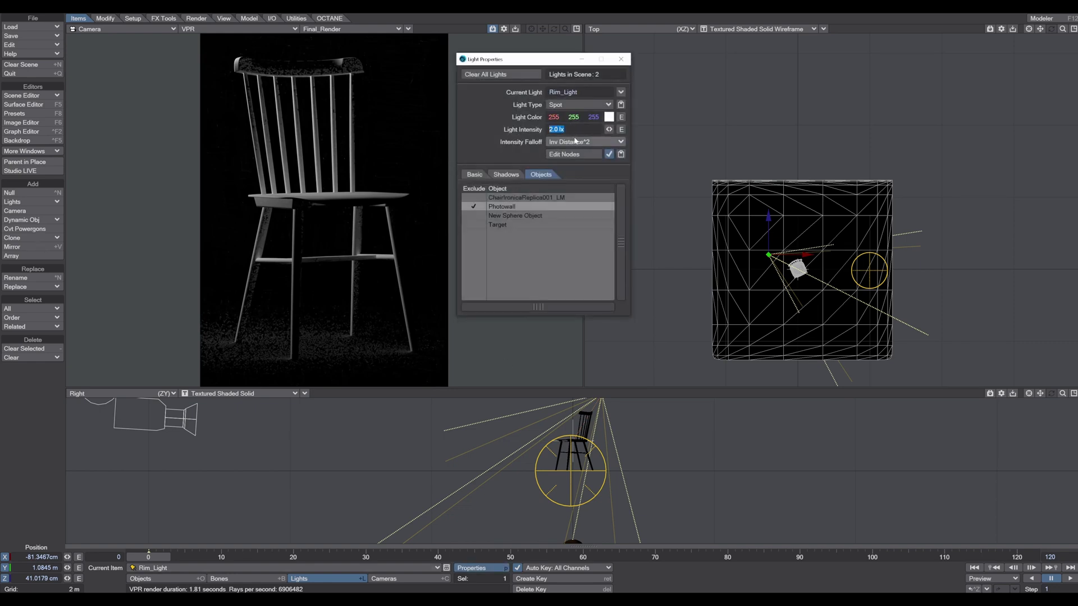
pyautogui.write('10')
pyautogui.press('Return')
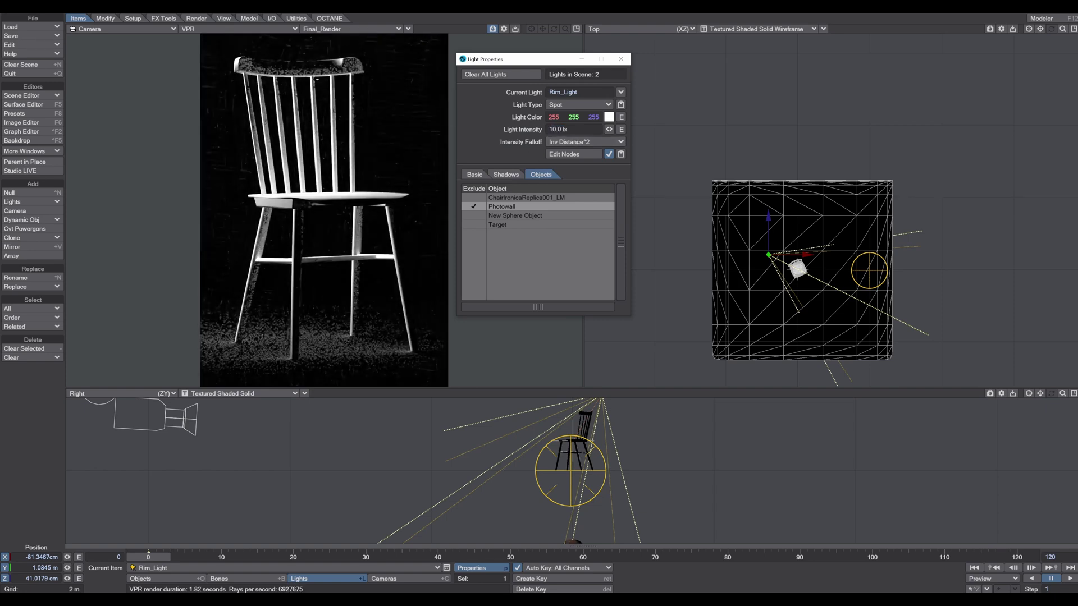
pyautogui.click(621, 59)
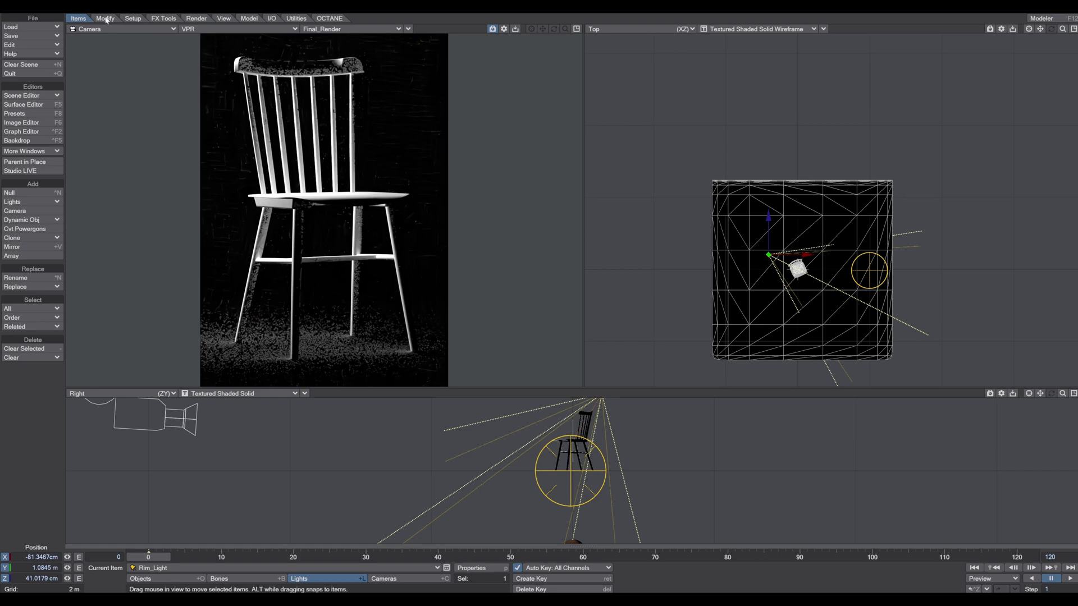
# Add an Area light and name it Fill_Light
pyautogui.click(55, 204)
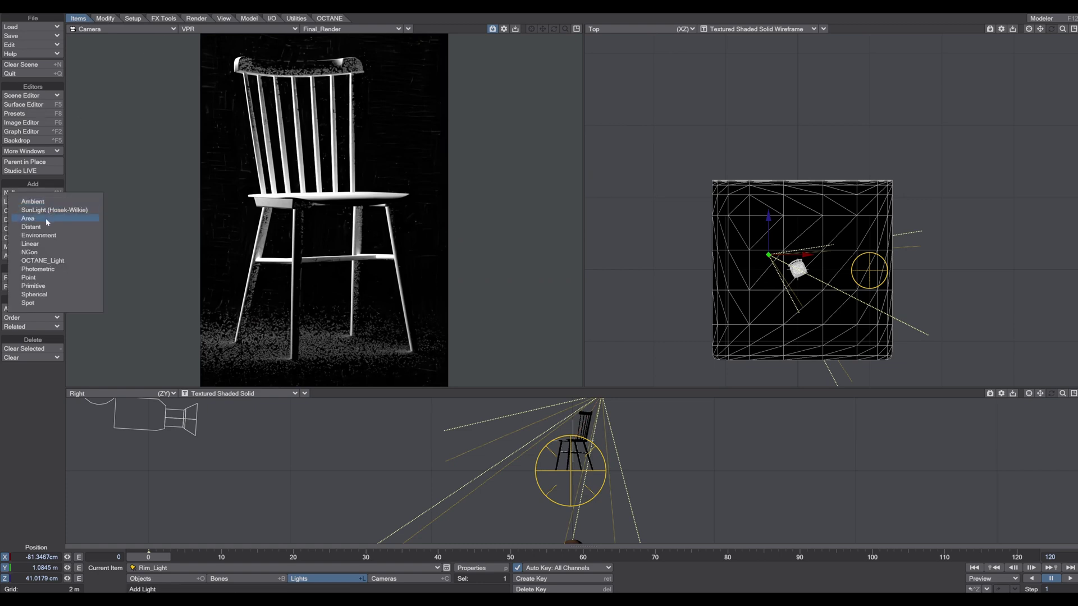
pyautogui.click(47, 220)
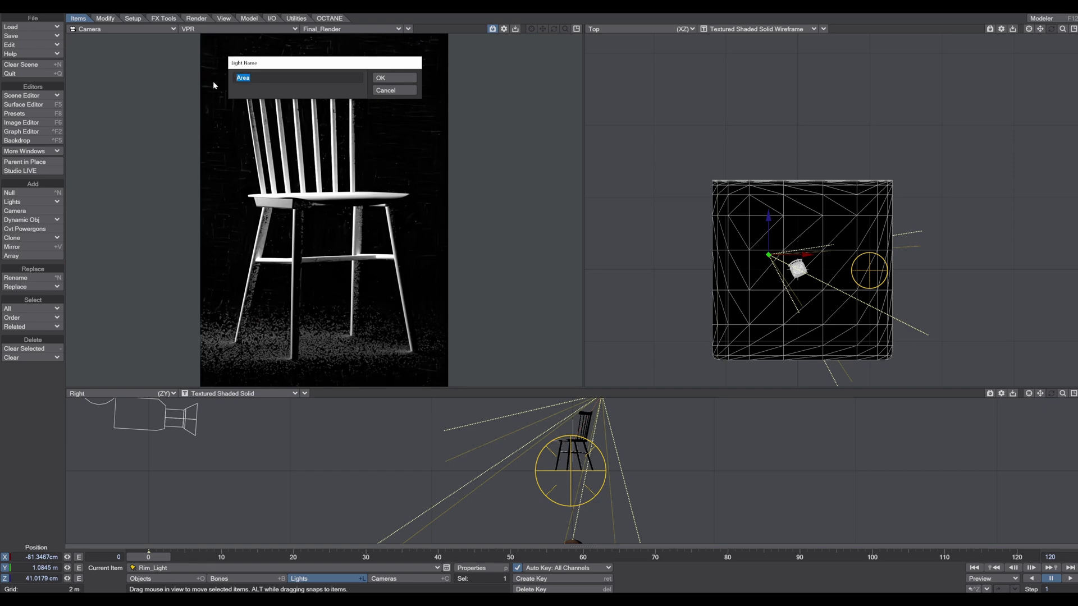
pyautogui.write('Fill_Light')
pyautogui.click(391, 78)
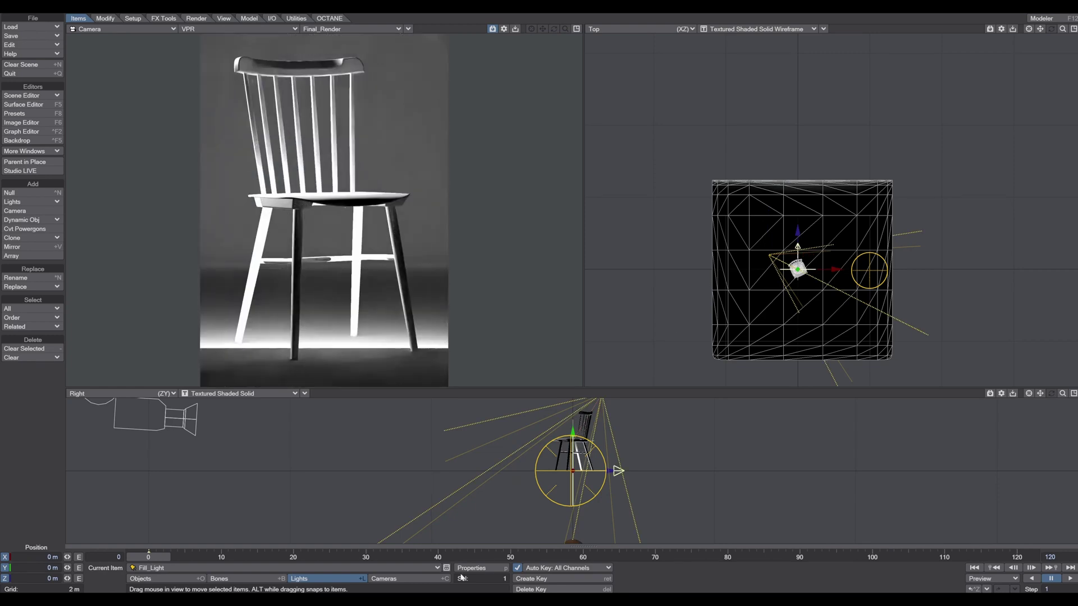
# Aim Fill_Light at Target and place it at X −98.3853 cm, Z −1.2493 m
pyautogui.press('m')
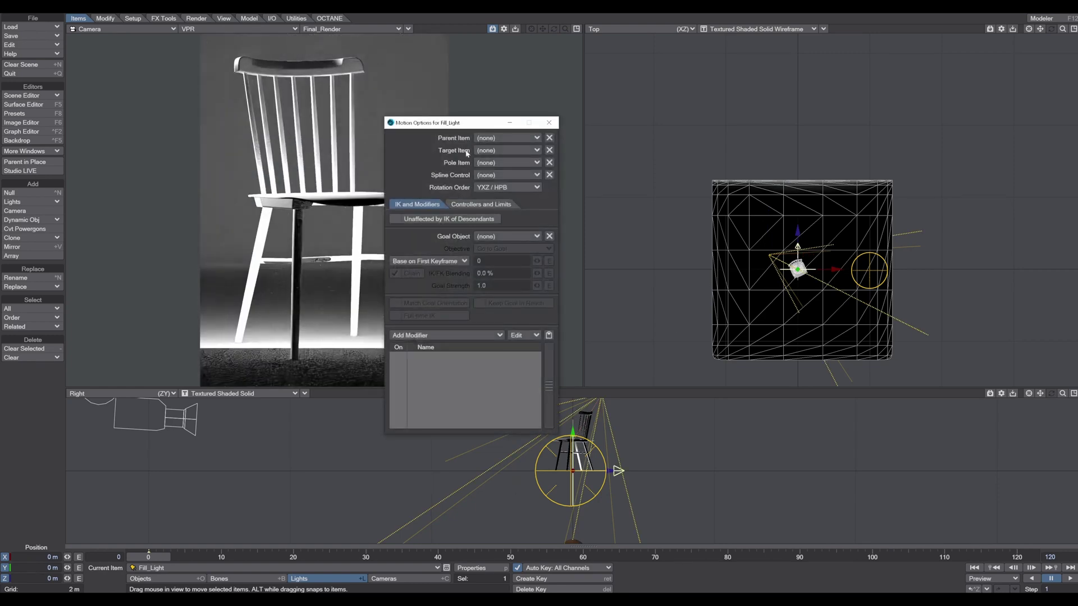
pyautogui.click(495, 152)
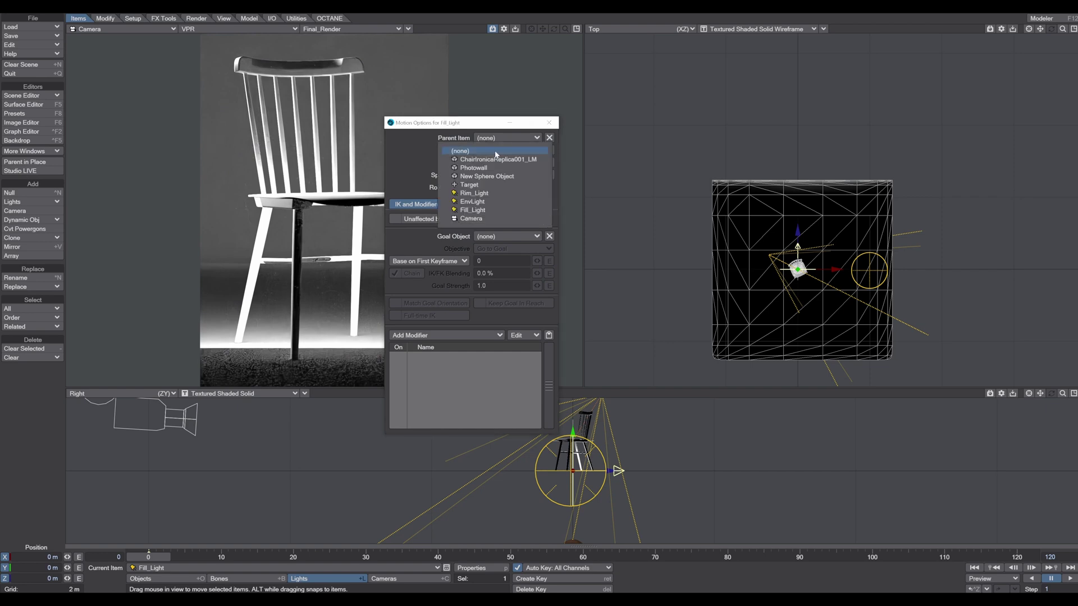
pyautogui.click(483, 185)
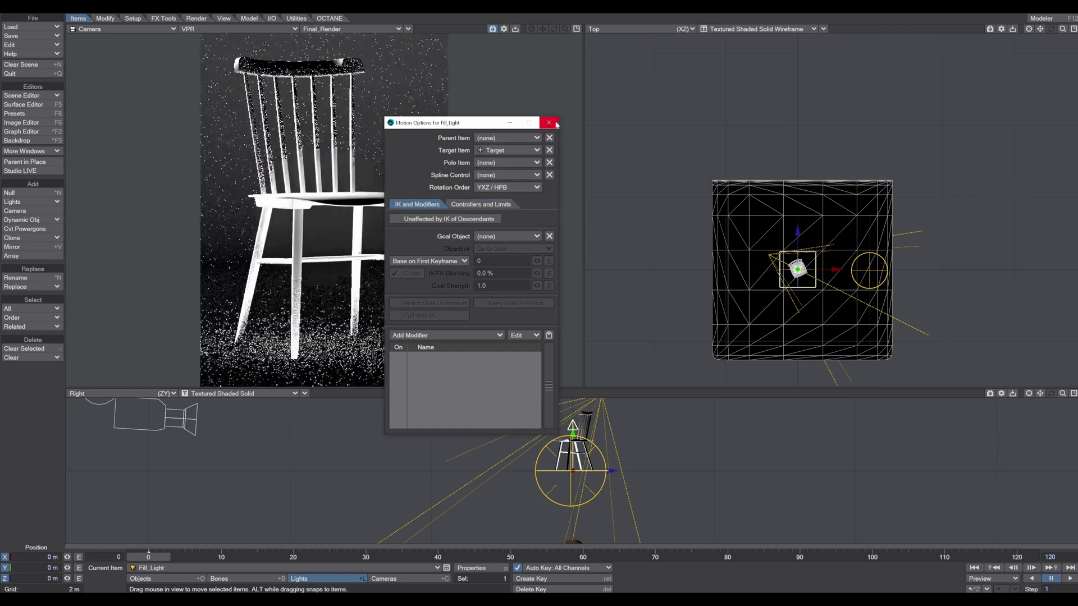
pyautogui.click(549, 122)
pyautogui.moveTo(798, 270); pyautogui.dragTo(763, 314)
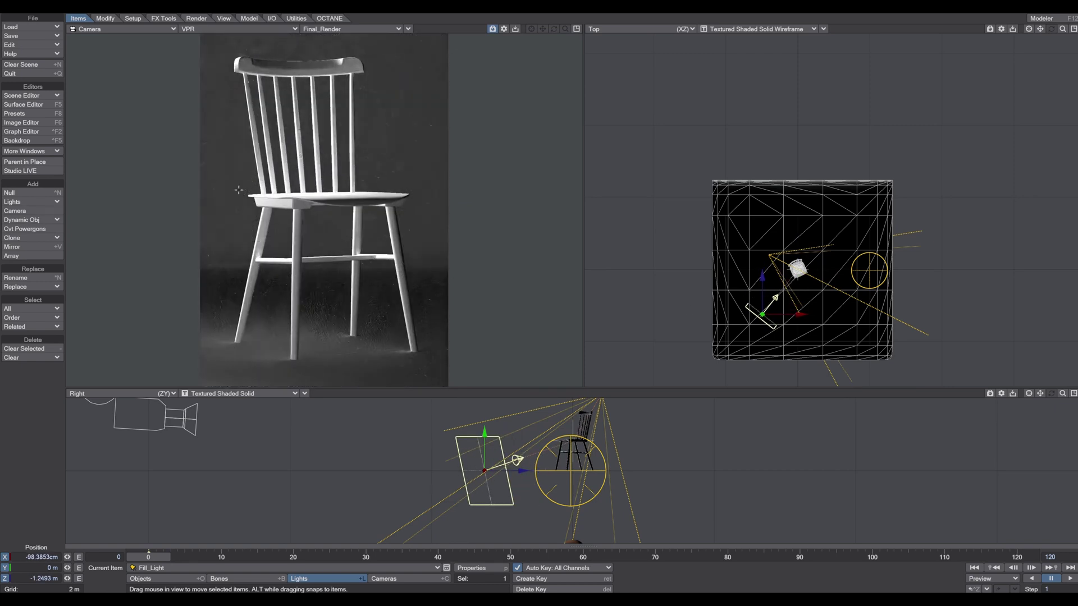
# Deactivate Rim_Light and move Fill_Light to X −1.1713 m, Y 34.3622 cm, Z −57.7821 cm
pyautogui.click(24, 97)
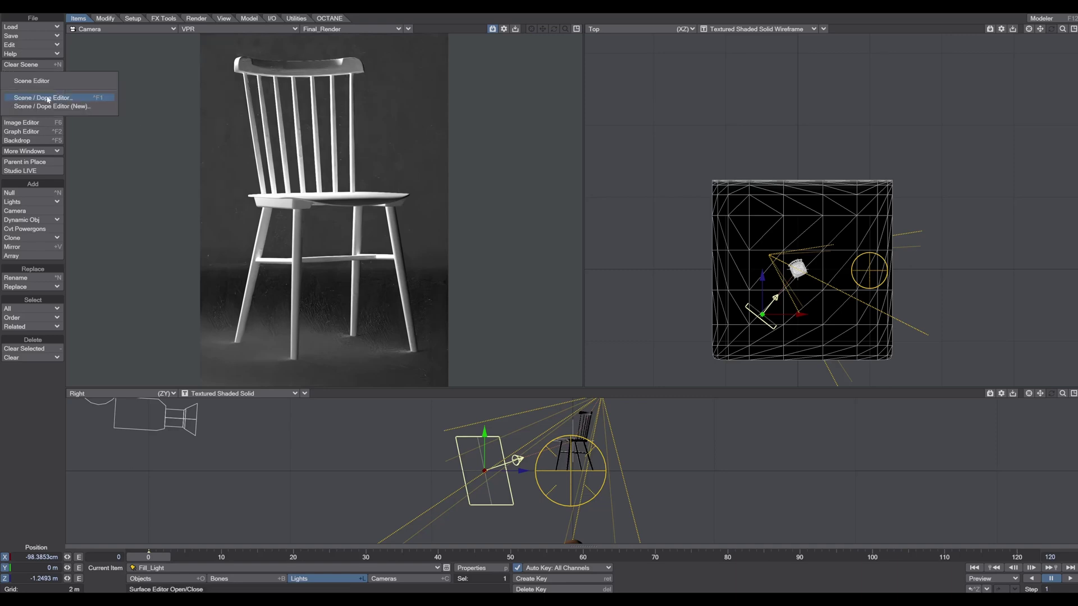
pyautogui.click(48, 98)
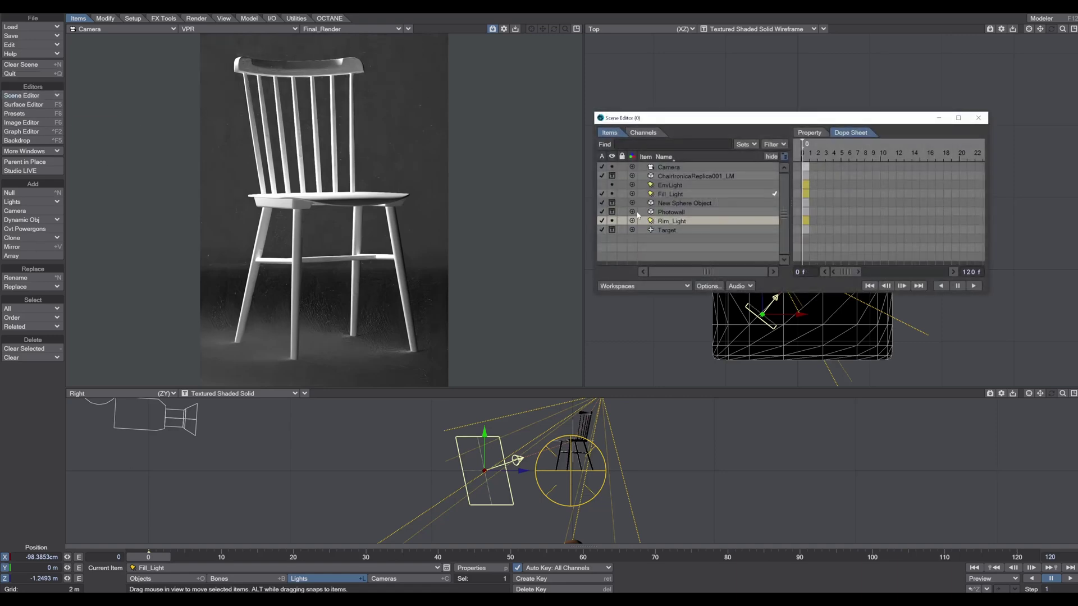
pyautogui.click(602, 221)
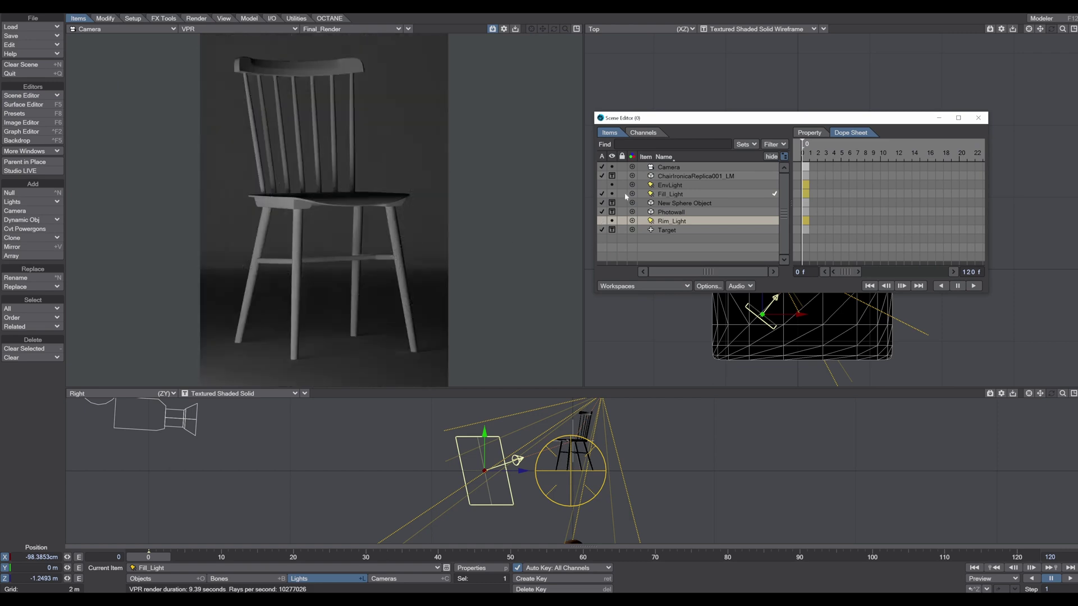
pyautogui.moveTo(892, 121); pyautogui.dragTo(414, 286)
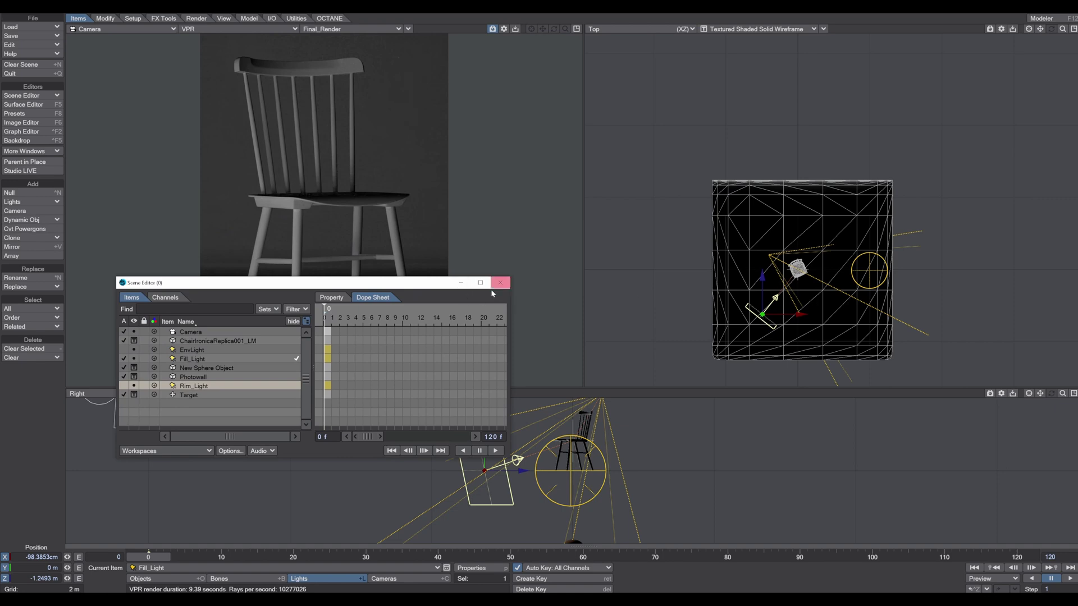
pyautogui.click(501, 282)
pyautogui.moveTo(743, 327); pyautogui.dragTo(736, 302)
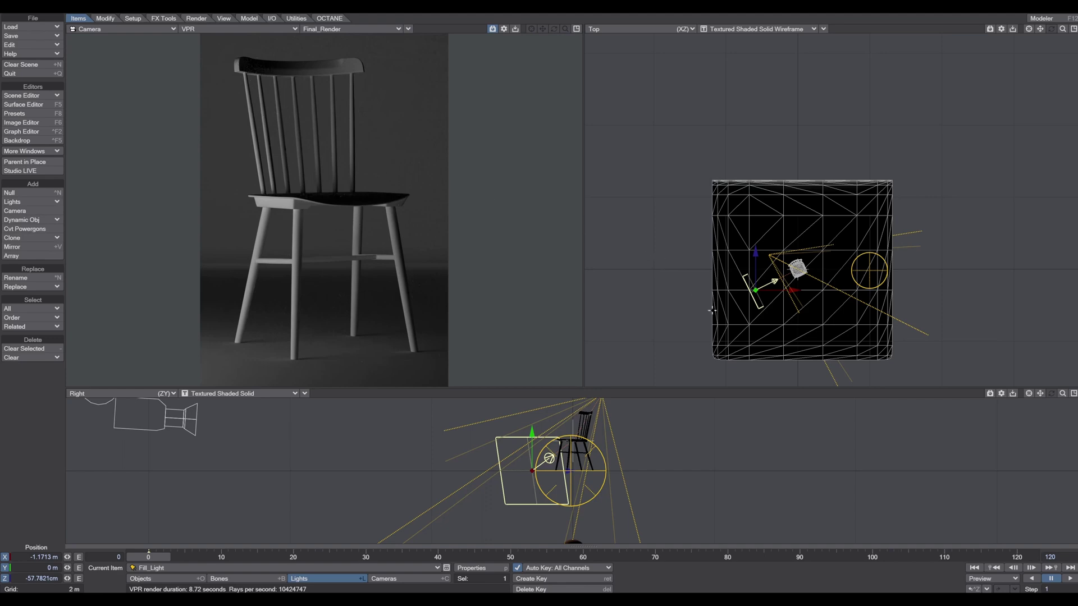
pyautogui.moveTo(530, 439)
pyautogui.mouseDown()
pyautogui.moveTo(529, 417)
pyautogui.moveTo(529, 438)
pyautogui.mouseUp()
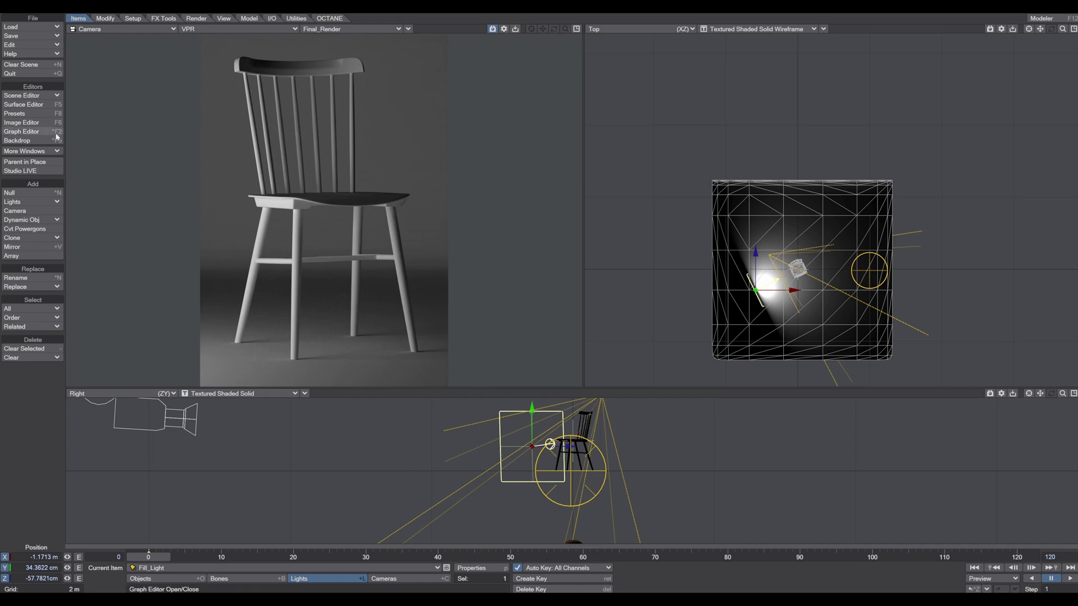
# Add another Area light named Main_Light
pyautogui.click(32, 203)
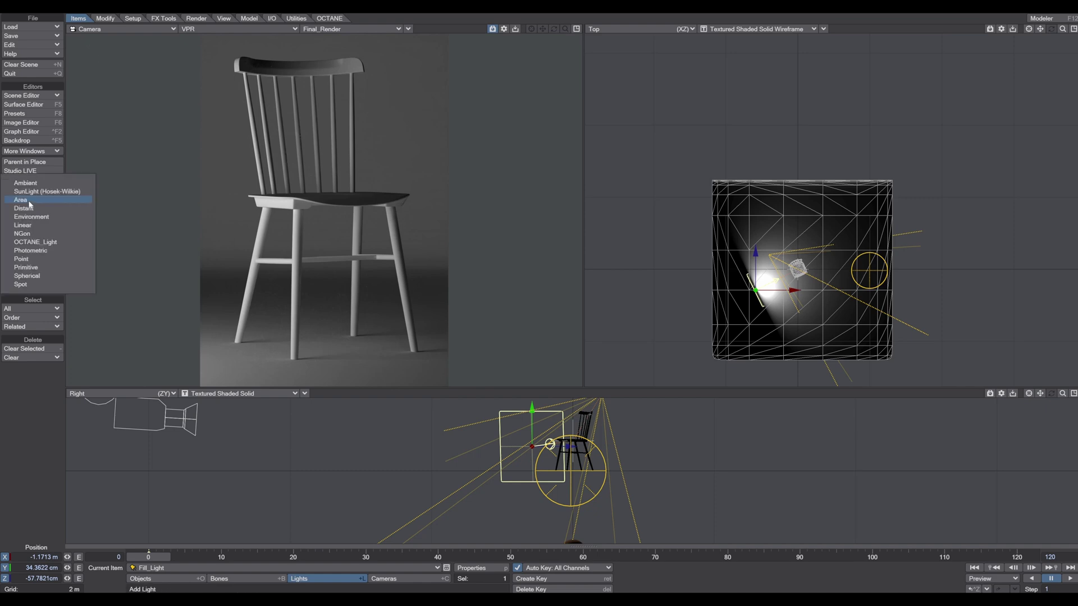
pyautogui.click(22, 200)
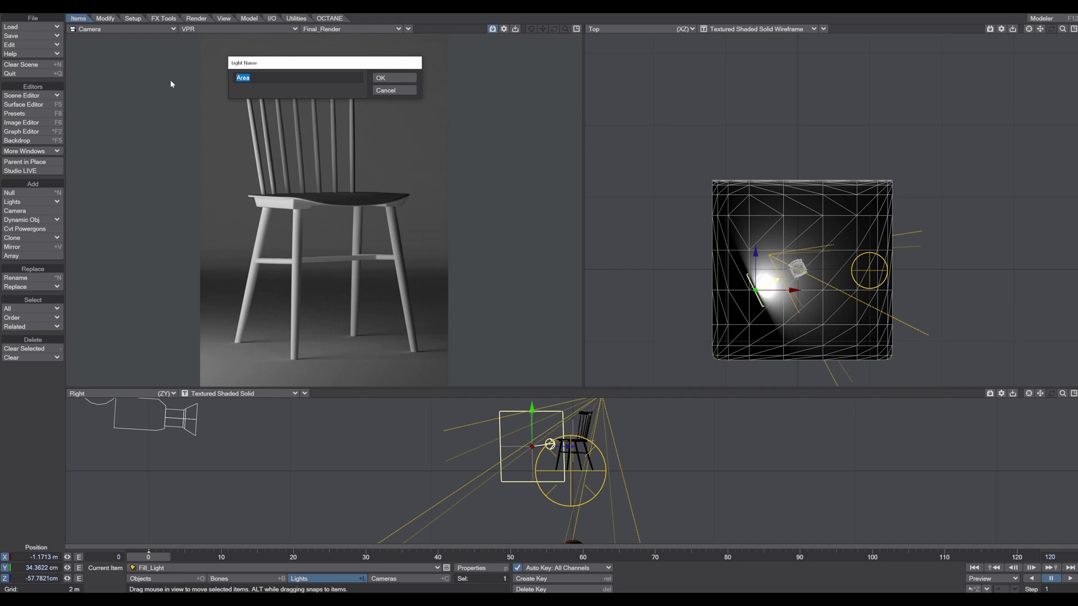
pyautogui.write('Main_Light')
pyautogui.click(396, 78)
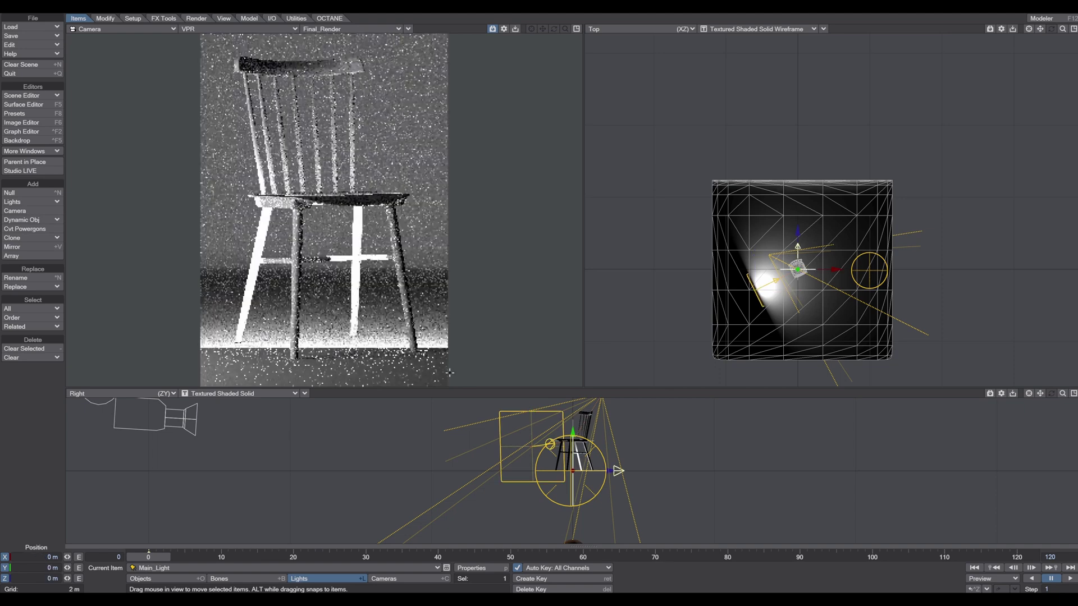
# Aim Main_Light at Target and place it at X 1.2806 m, Y 39.1569 cm, Z −62.4871 cm
pyautogui.press('m')
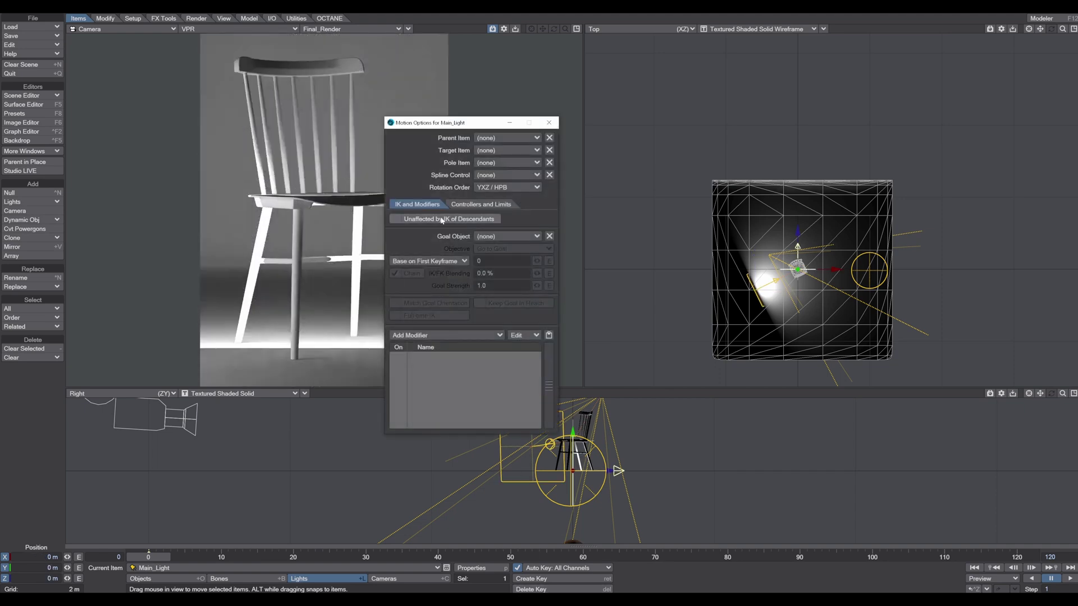
pyautogui.click(488, 153)
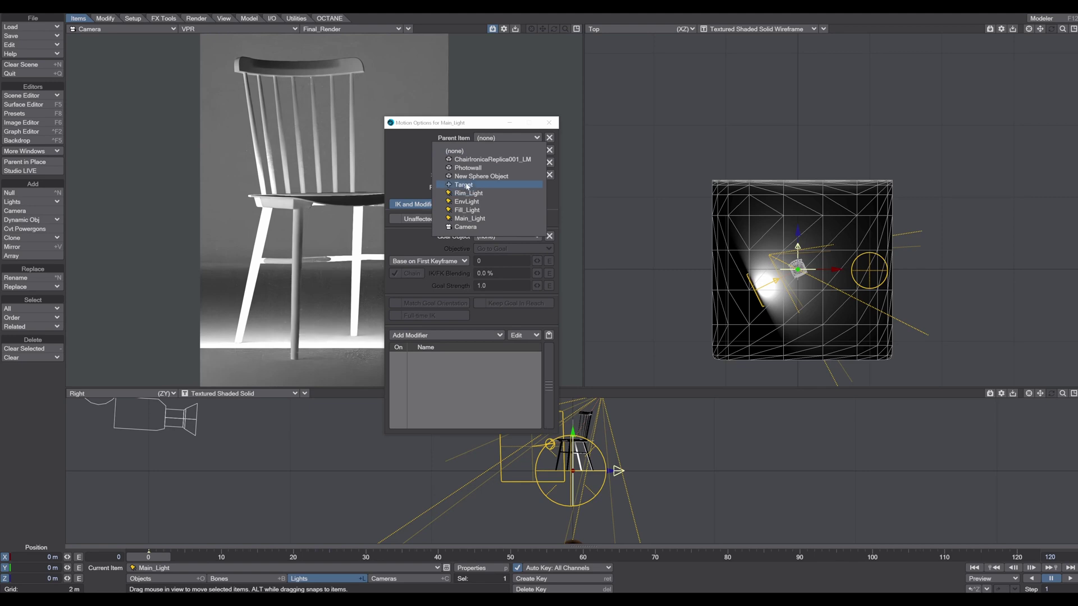
pyautogui.click(465, 185)
pyautogui.click(549, 123)
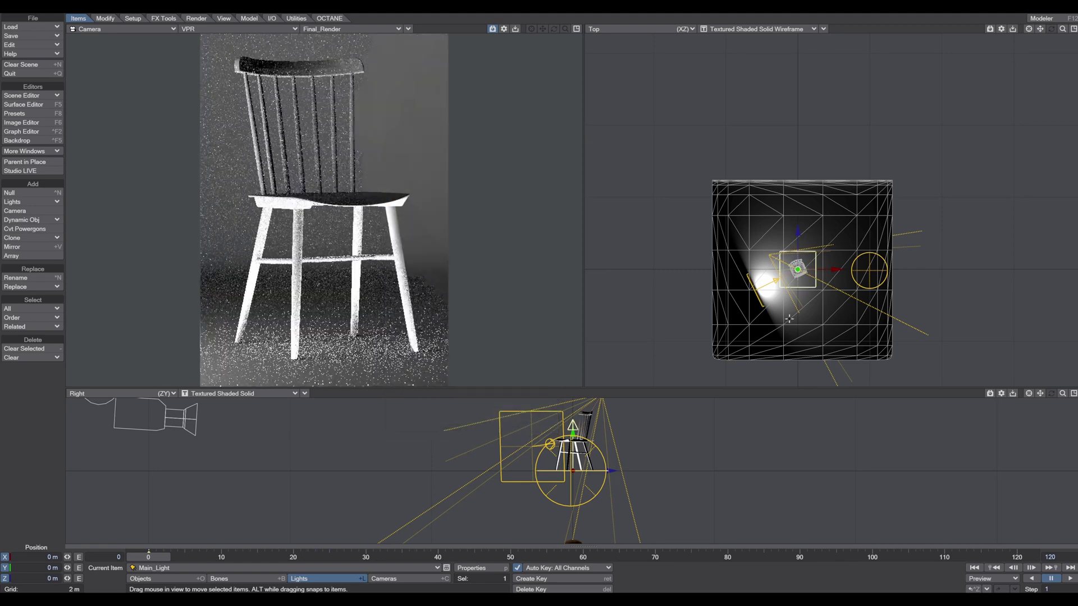
pyautogui.moveTo(797, 269); pyautogui.dragTo(825, 282)
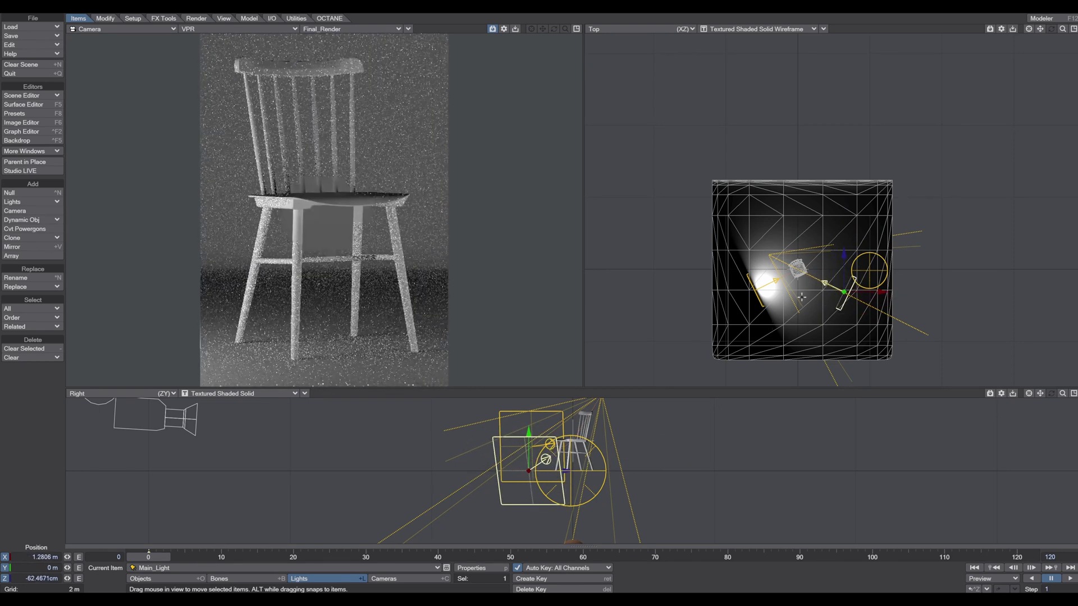
pyautogui.moveTo(557, 432); pyautogui.dragTo(557, 404)
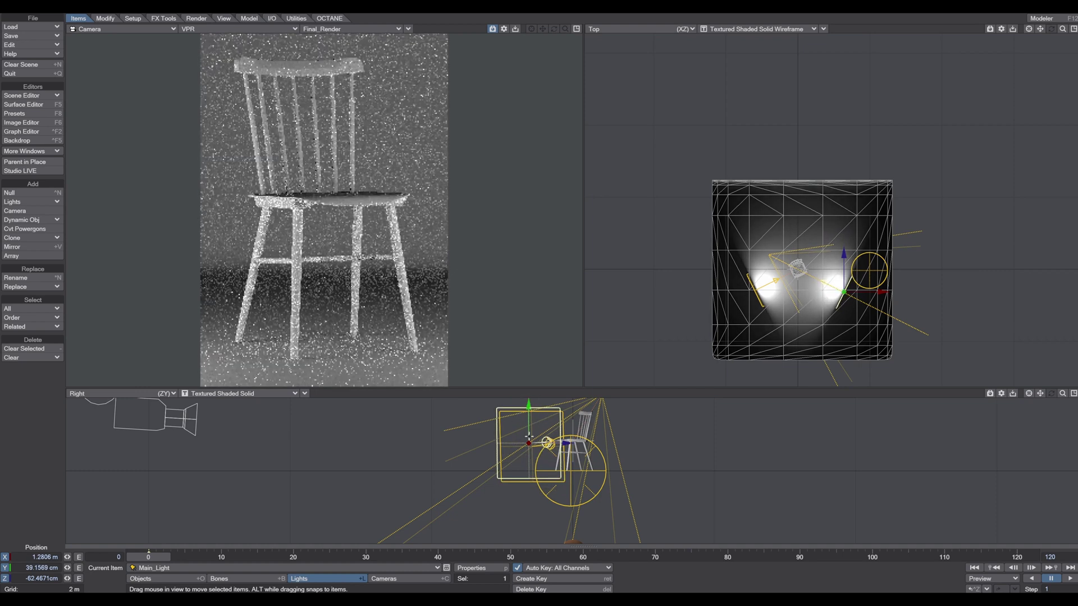
# Open the Scene / Dope Editor and switch off Fill_Light
pyautogui.click(33, 96)
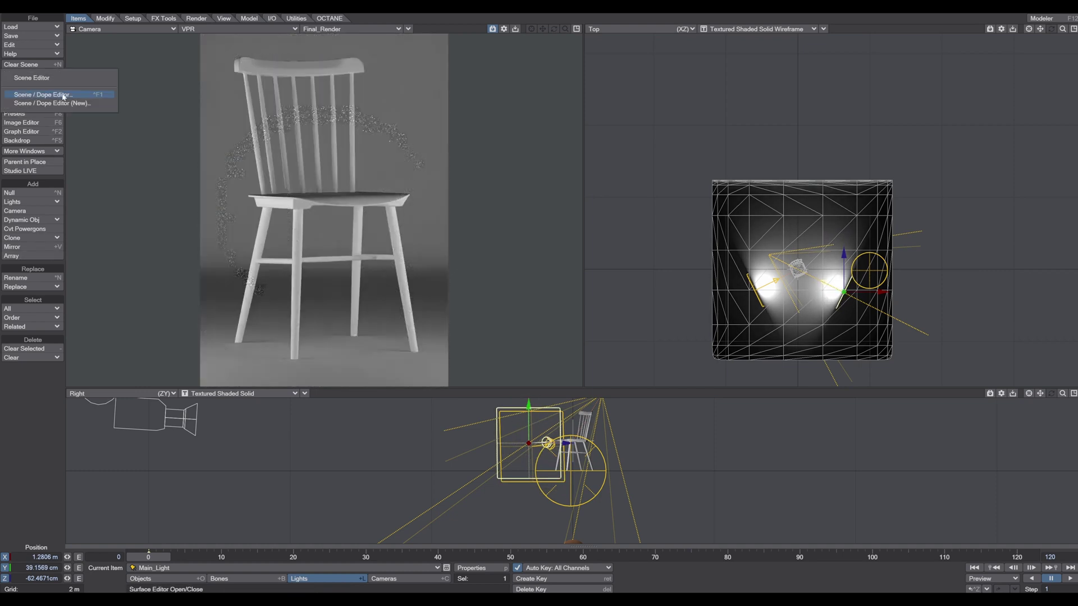
pyautogui.click(47, 96)
pyautogui.moveTo(168, 287); pyautogui.dragTo(293, 115)
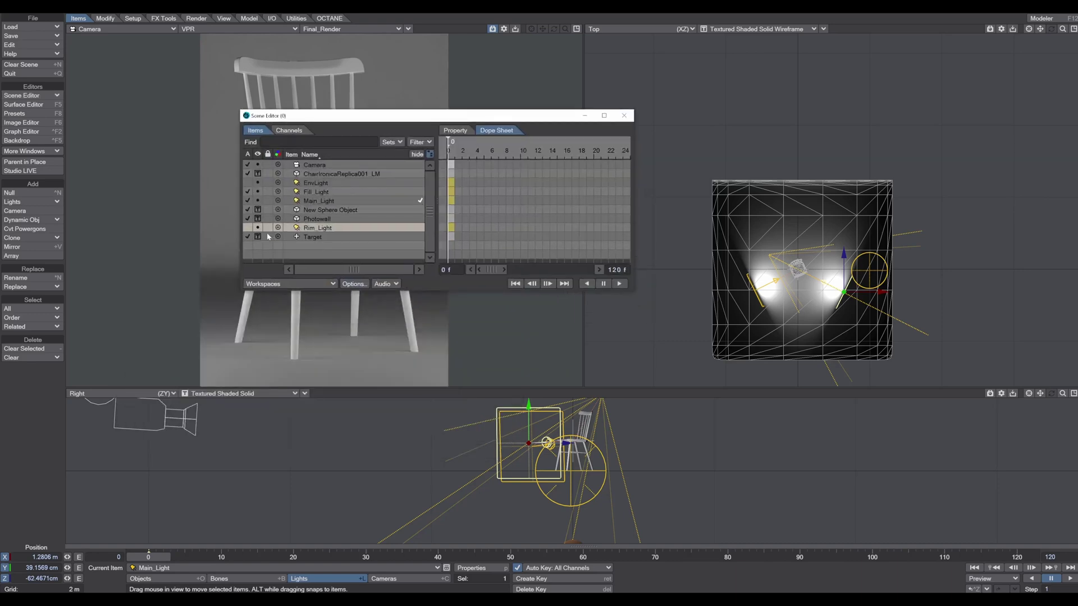
pyautogui.click(248, 192)
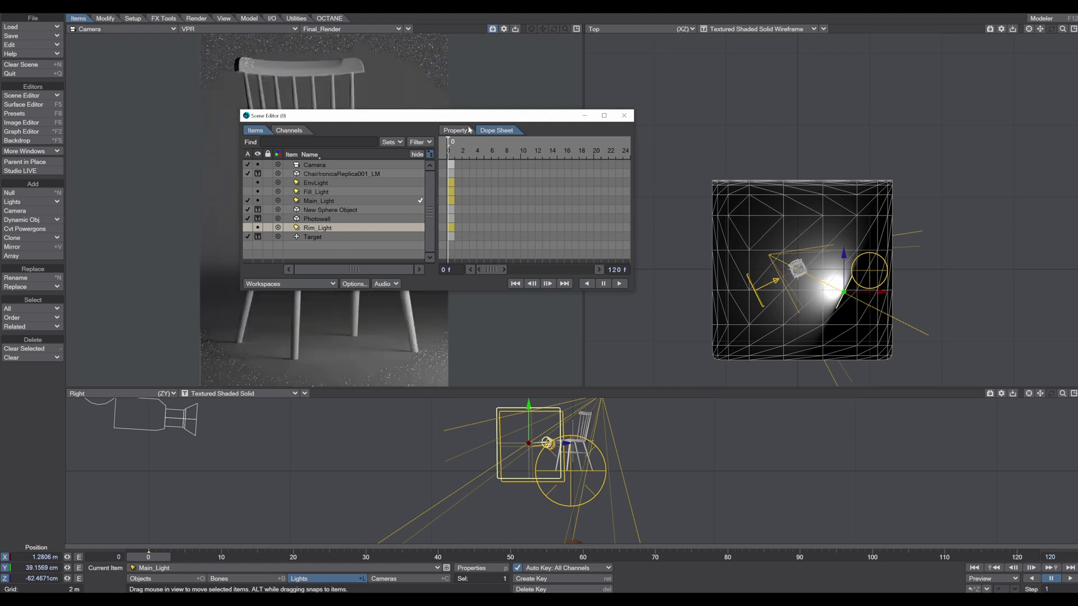
pyautogui.moveTo(472, 120); pyautogui.dragTo(363, 357)
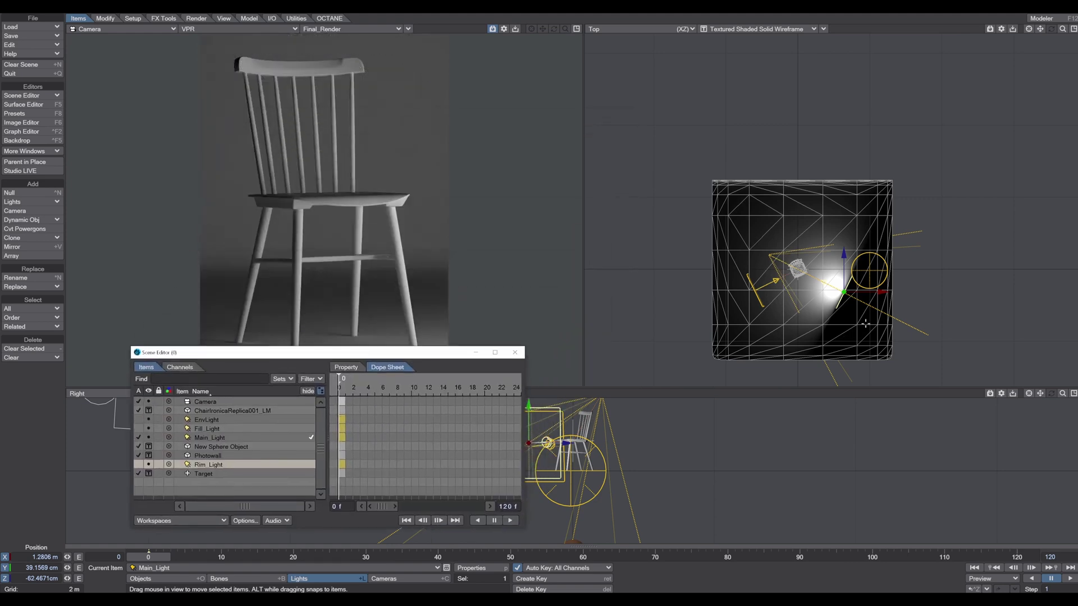
# Move Main_Light beside the chair to X 1.0307 m, Z −64.0288 cm in the Top view
pyautogui.moveTo(844, 292); pyautogui.dragTo(835, 287)
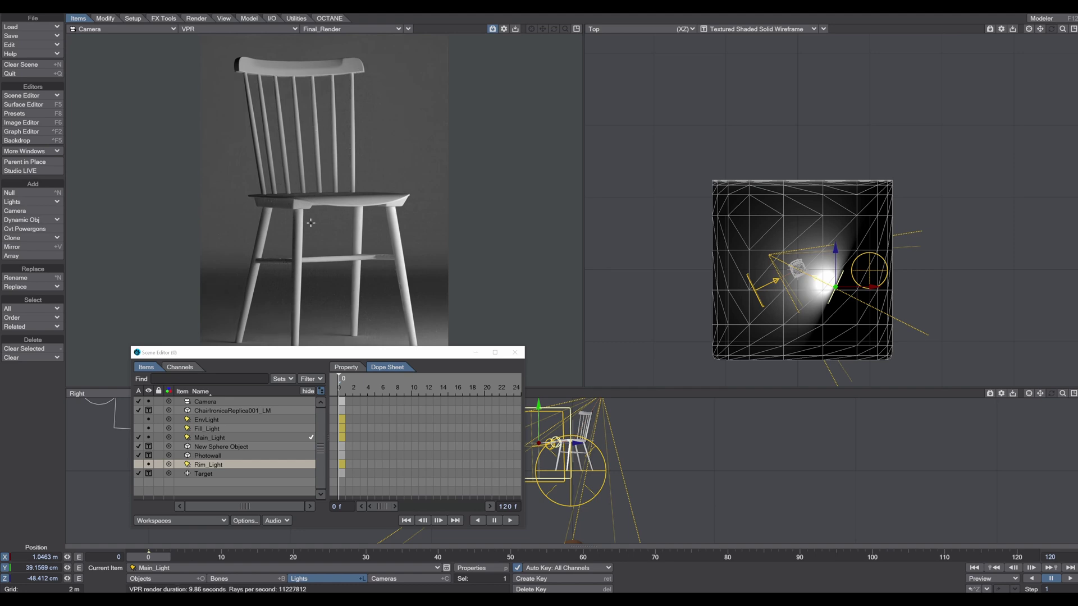
pyautogui.moveTo(844, 303); pyautogui.dragTo(843, 309)
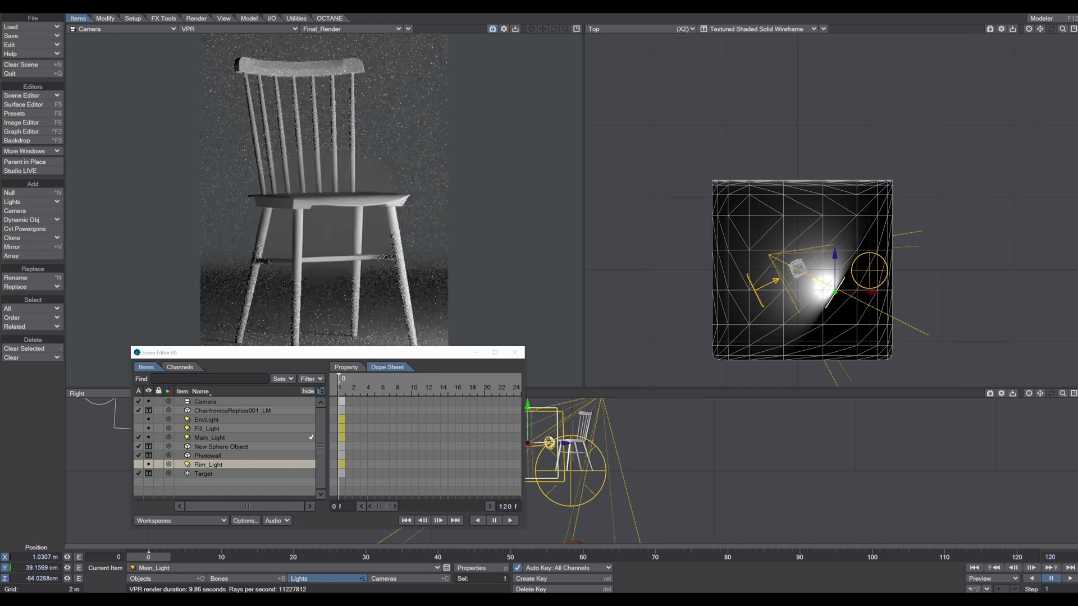
pyautogui.hotkey('ctrl', 'F1')
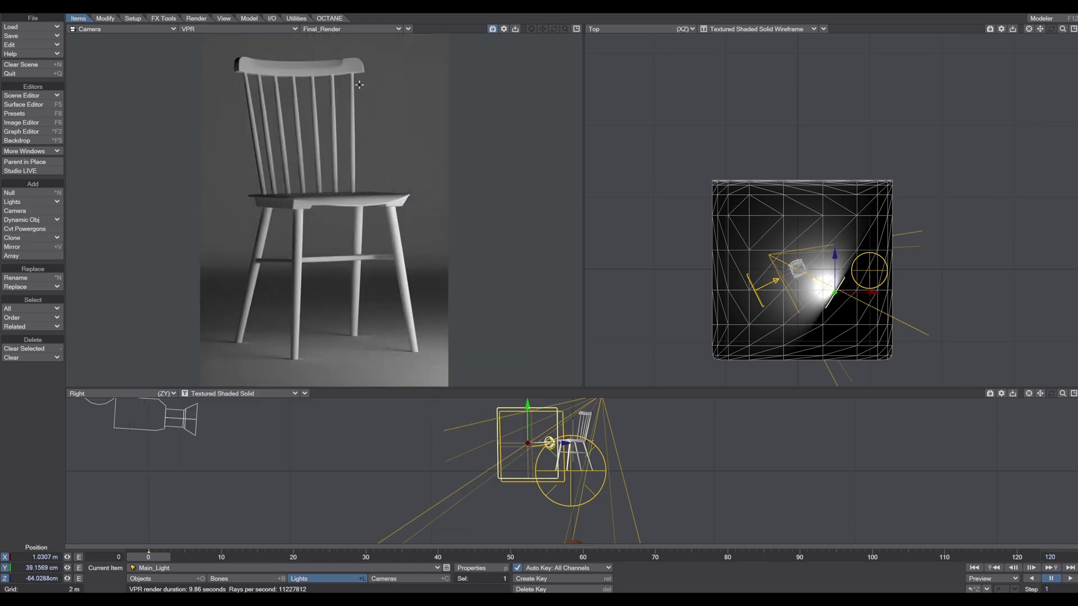
# Activate Fill_Light and Rim_Light in the Scene / Dope Editor, then close the item list
pyautogui.click(28, 99)
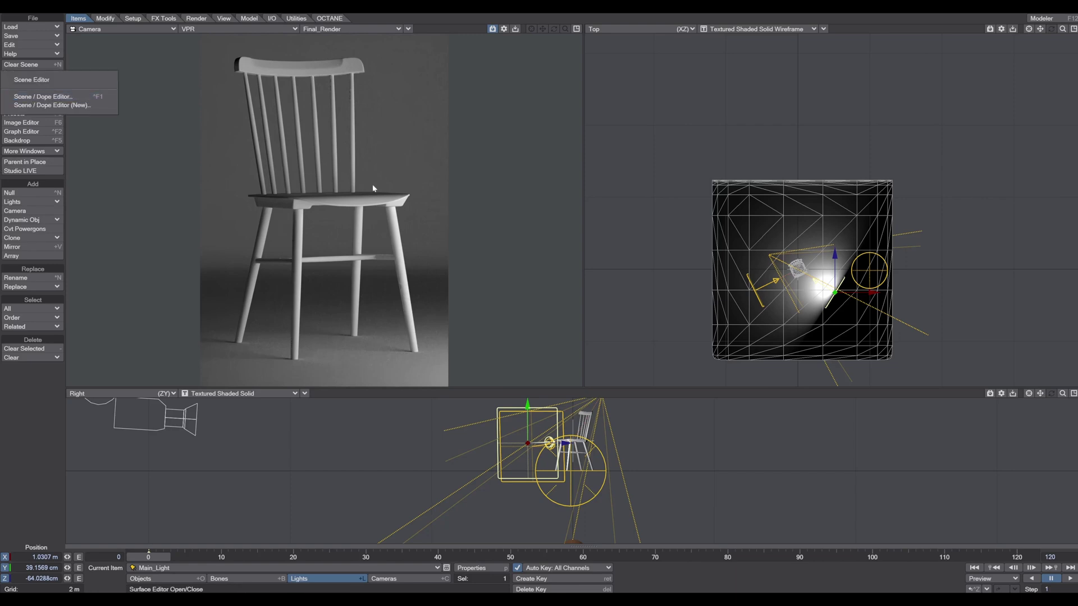
pyautogui.click(71, 96)
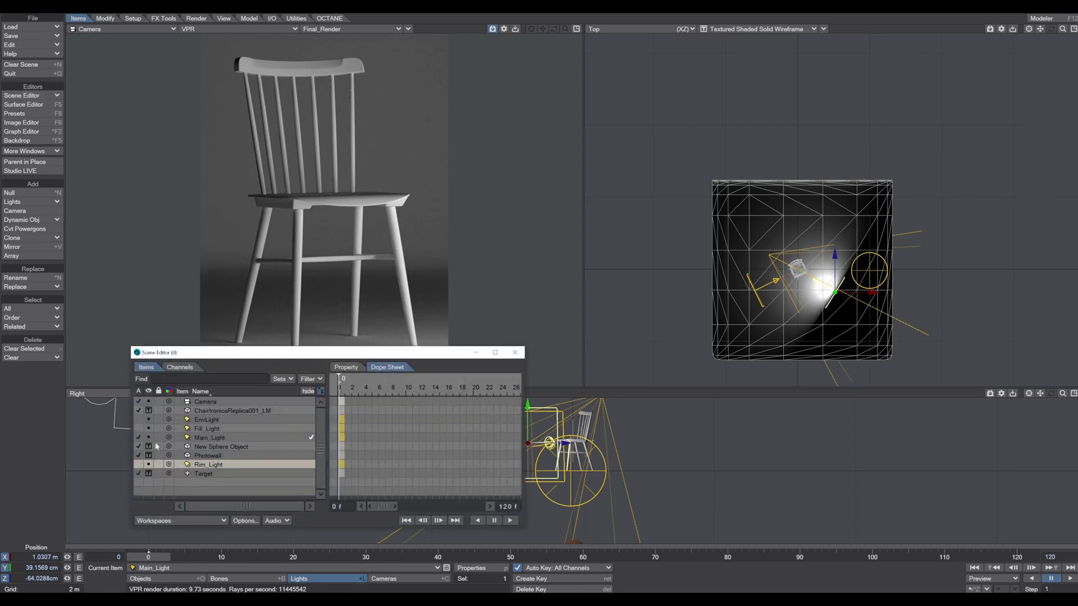
pyautogui.click(139, 429)
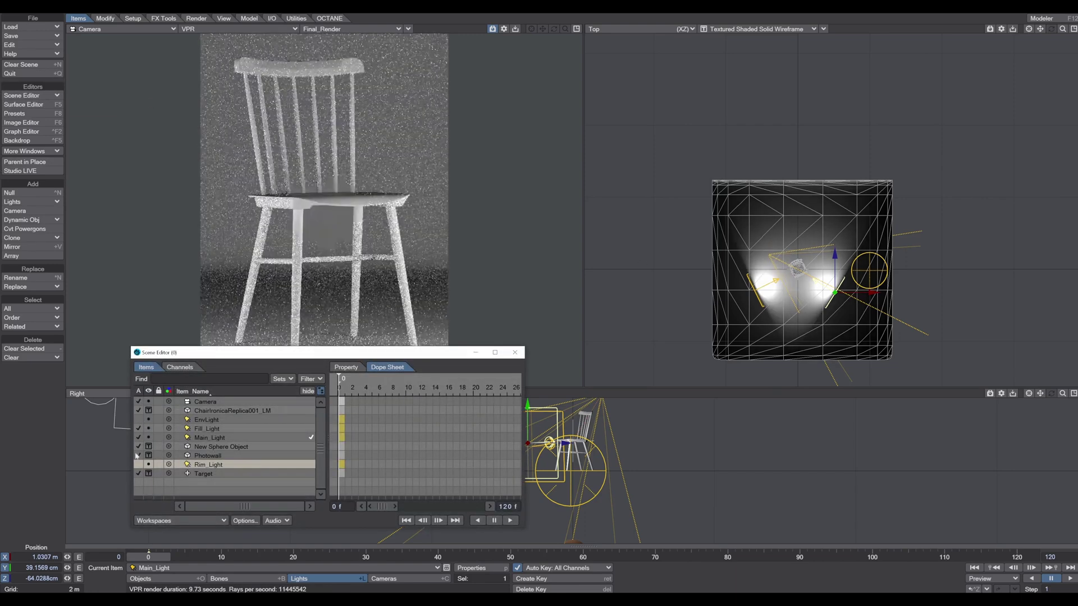
pyautogui.click(139, 465)
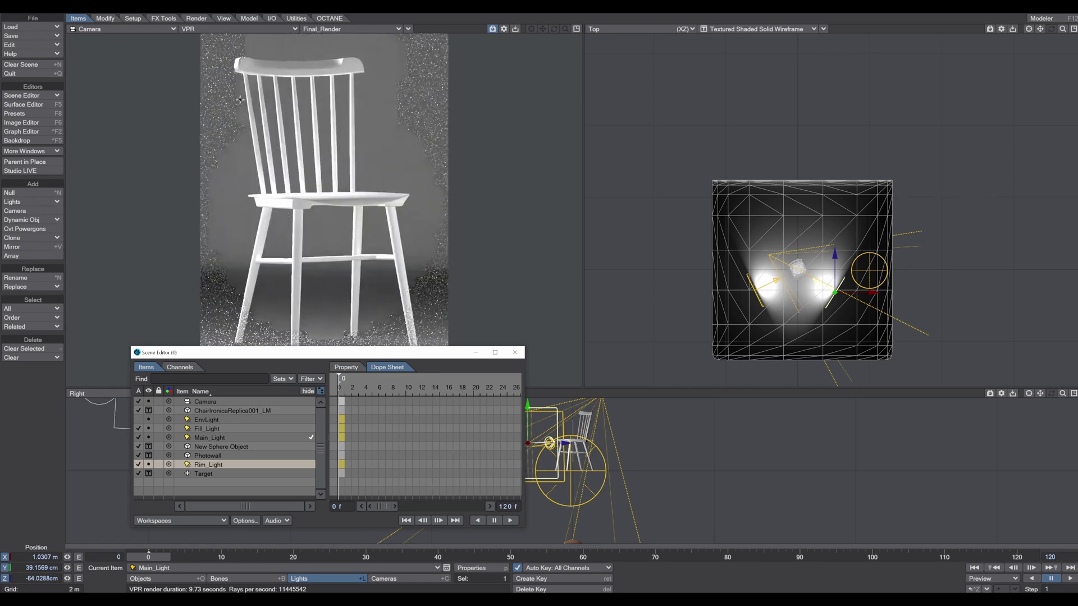
pyautogui.moveTo(393, 353); pyautogui.dragTo(529, 419)
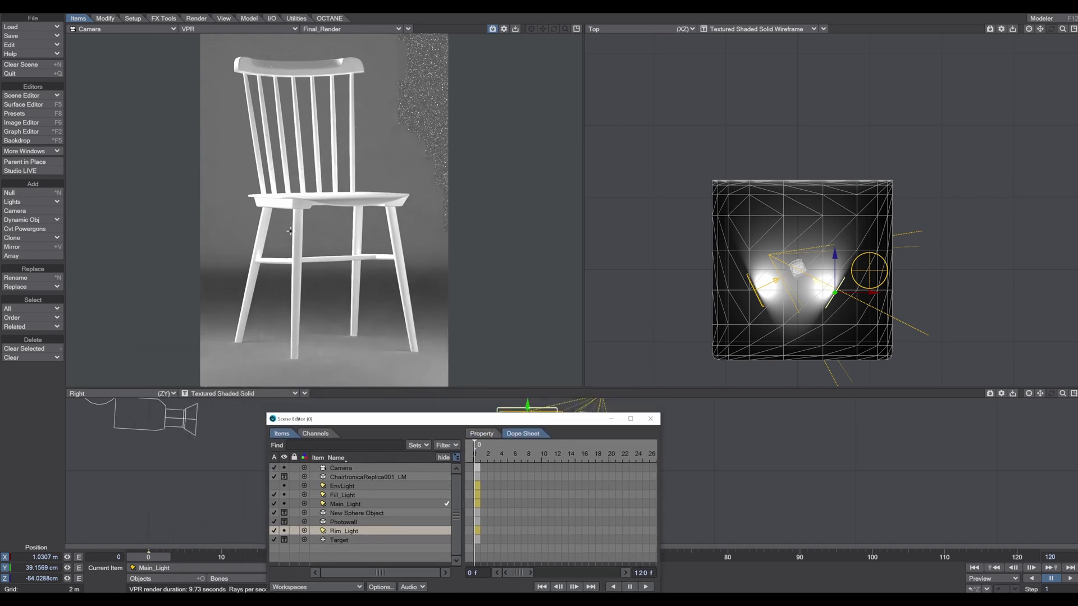
pyautogui.click(492, 263)
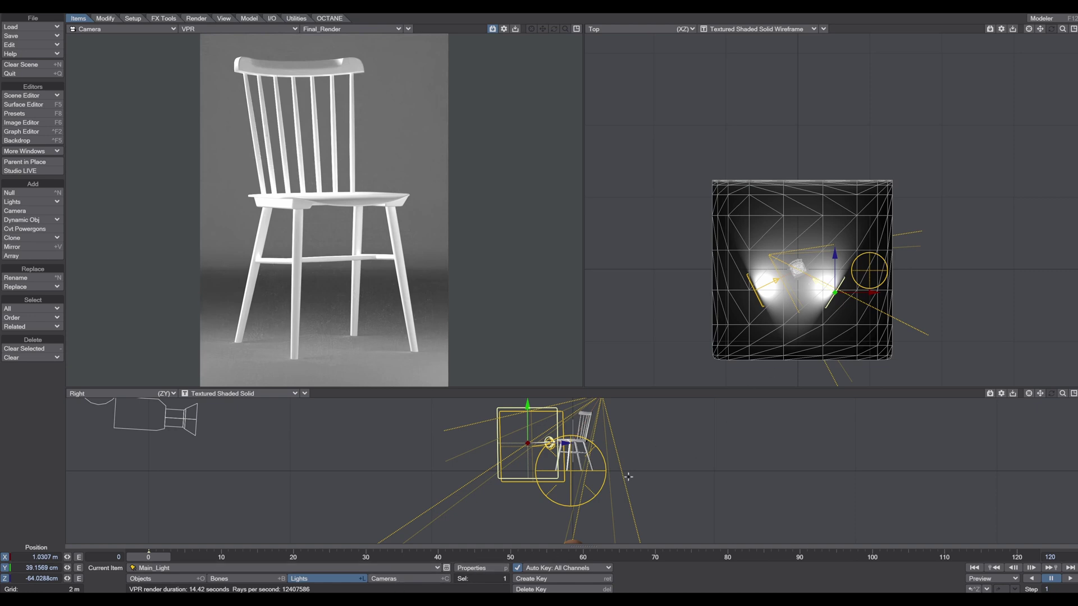
# Set Main_Light's colour to a dark blue palette swatch
pyautogui.click(473, 568)
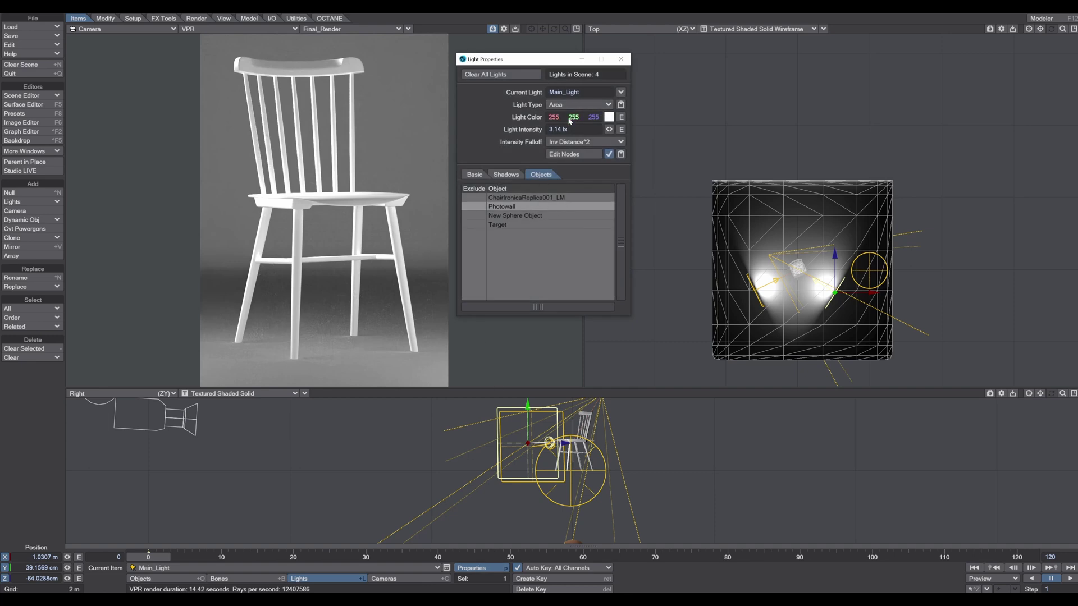
pyautogui.click(608, 117)
pyautogui.click(599, 420)
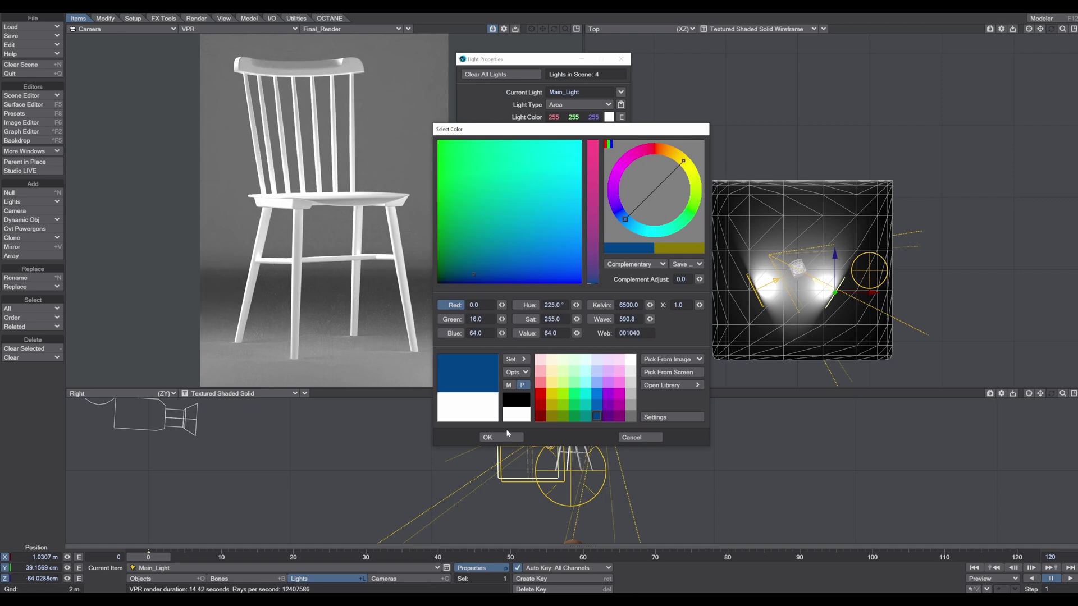
pyautogui.click(501, 437)
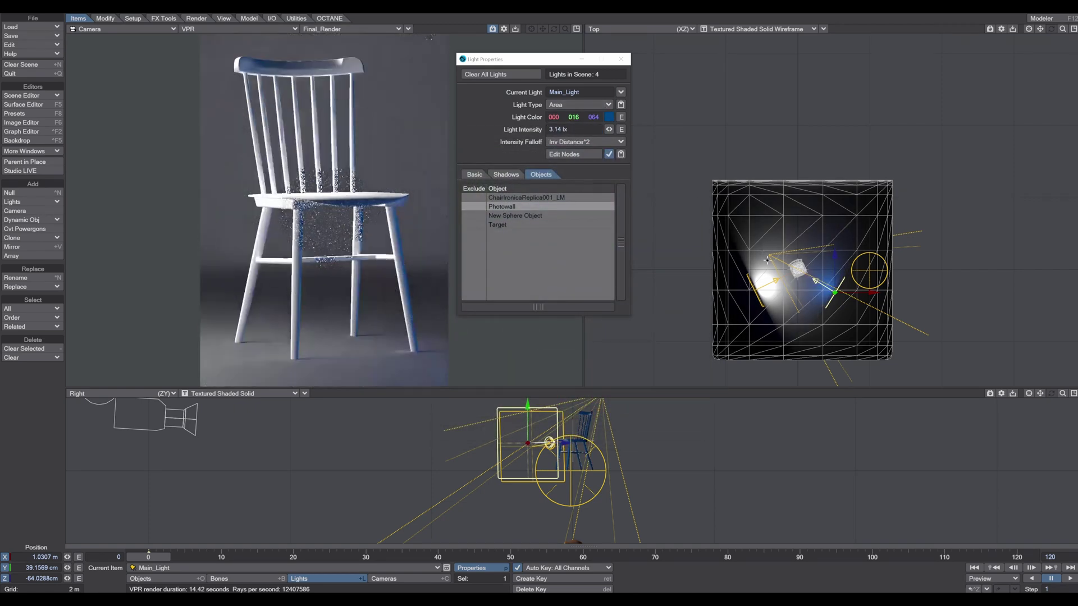
# Set Rim_Light's colour to deep red (191, 0, 0)
pyautogui.click(770, 255)
pyautogui.click(609, 117)
pyautogui.click(540, 397)
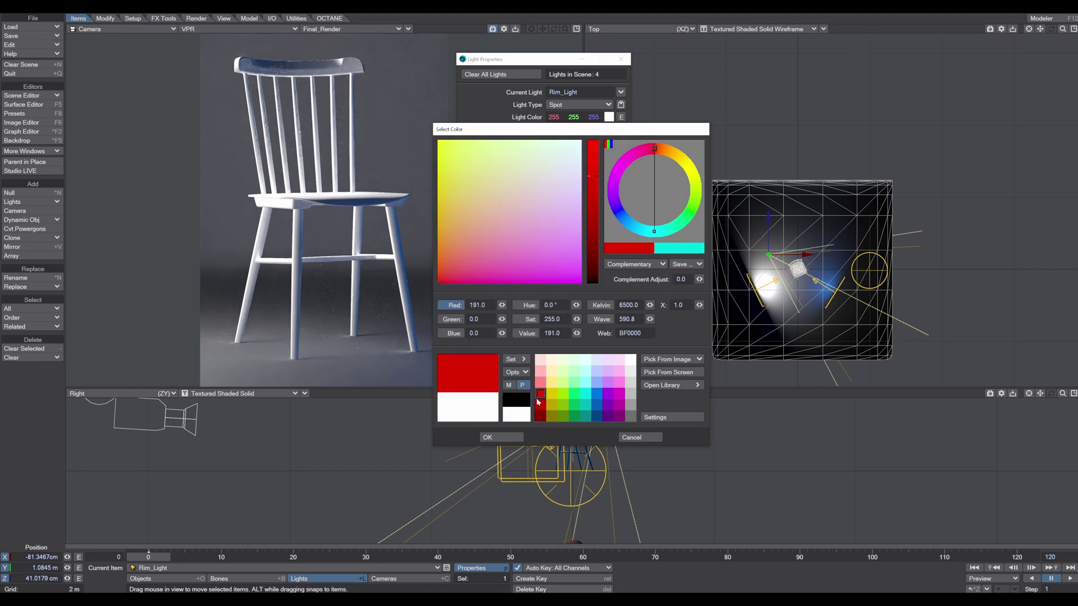
pyautogui.click(502, 438)
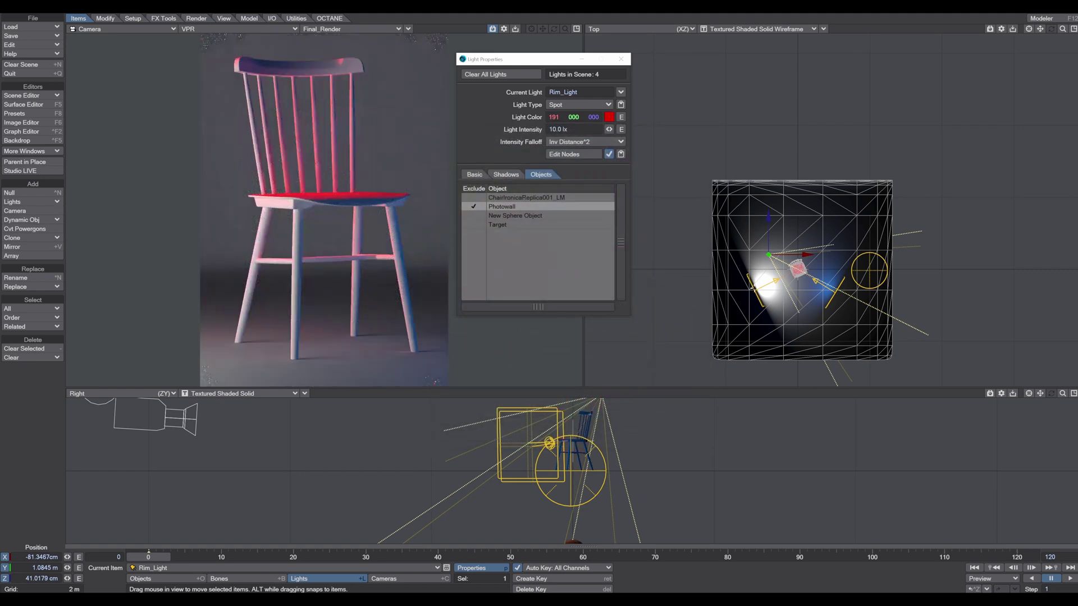
# Set Fill_Light's colour to dark green (0, 64, 16)
pyautogui.click(753, 288)
pyautogui.click(609, 117)
pyautogui.click(572, 418)
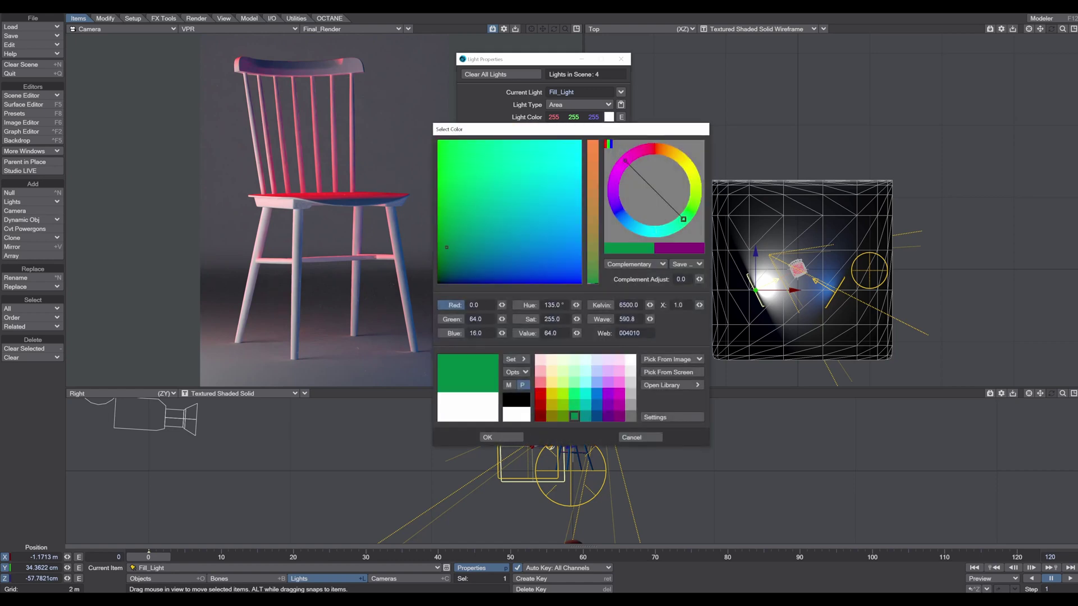
pyautogui.click(494, 437)
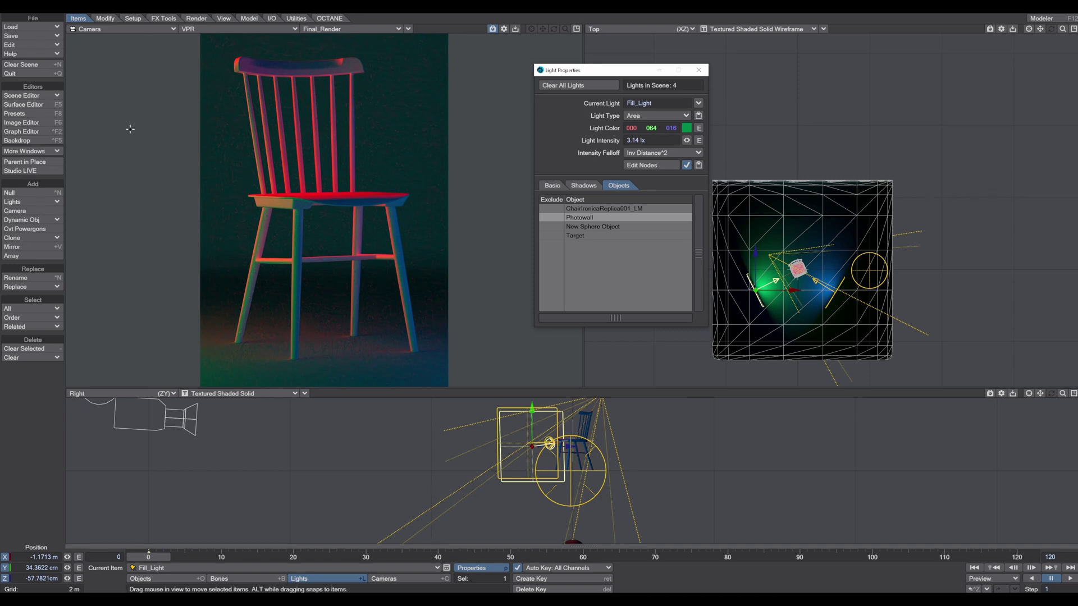
pyautogui.click(33, 96)
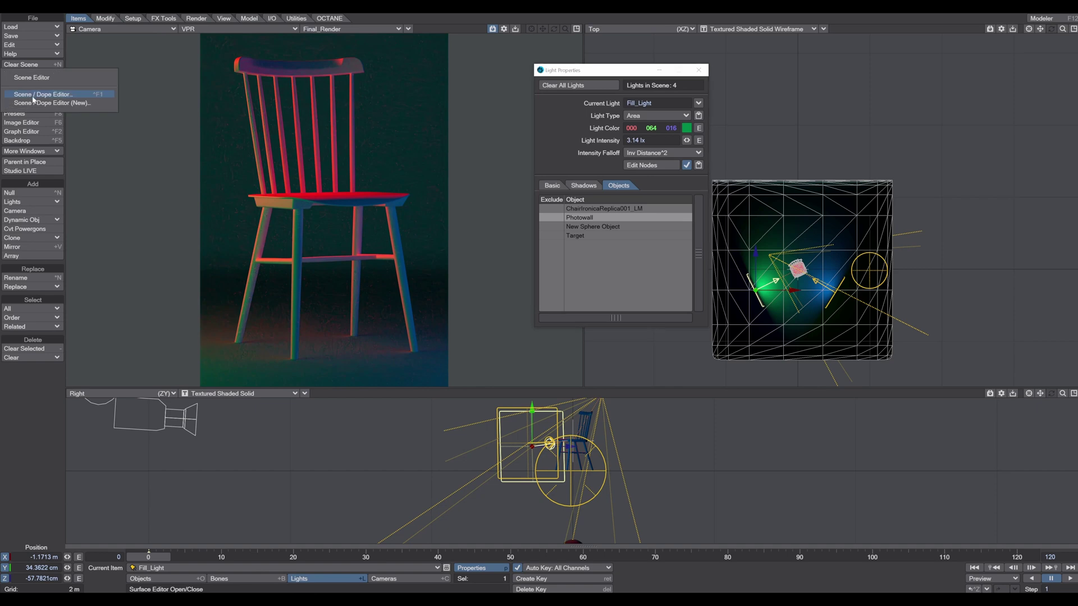
pyautogui.click(67, 94)
pyautogui.moveTo(517, 418); pyautogui.dragTo(716, 206)
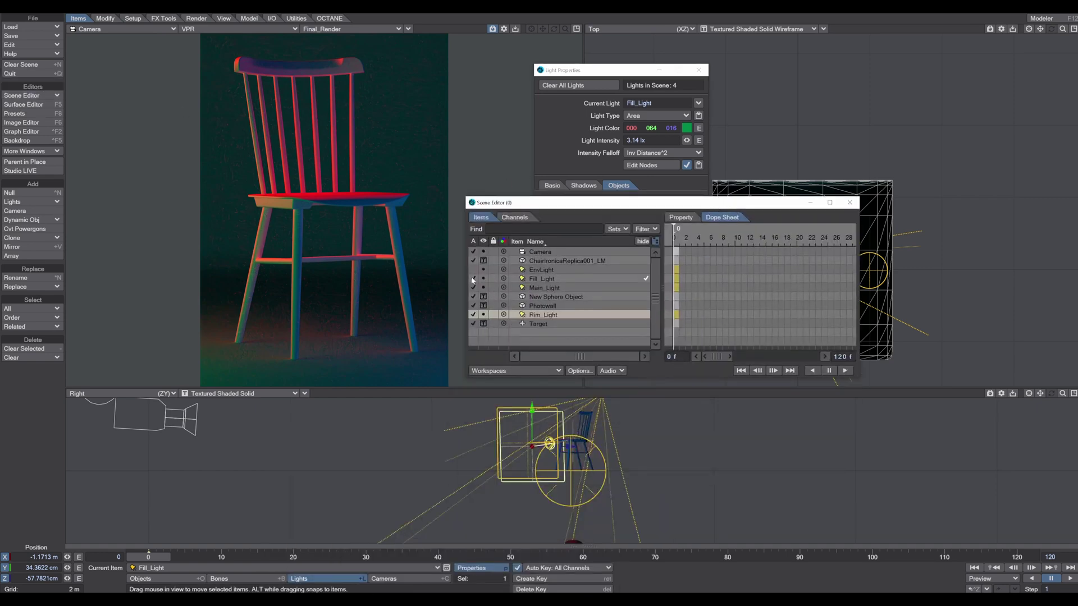
pyautogui.click(472, 279)
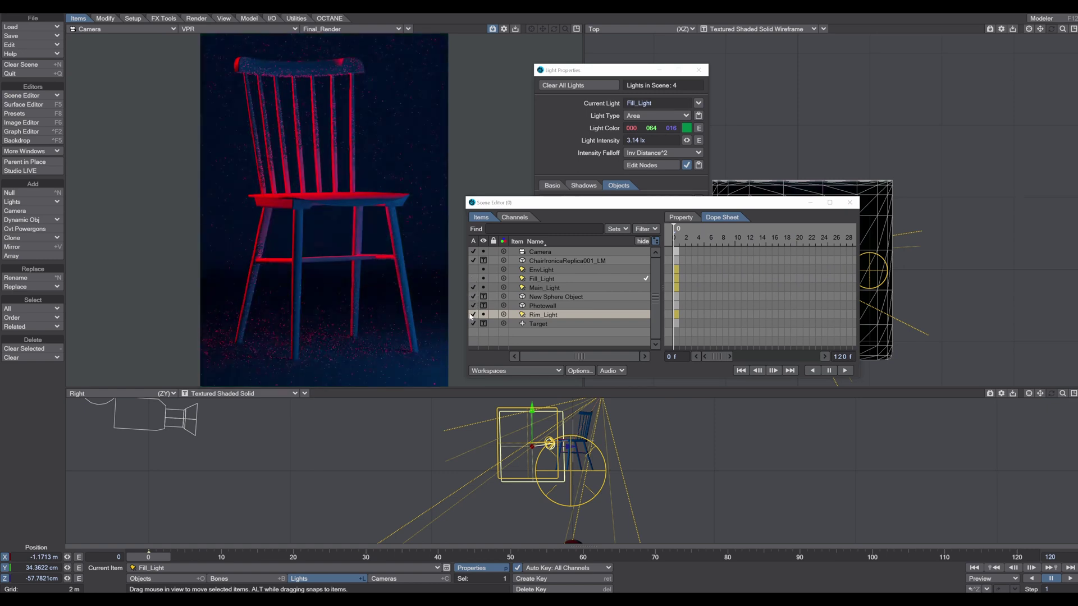
pyautogui.click(473, 314)
pyautogui.click(473, 288)
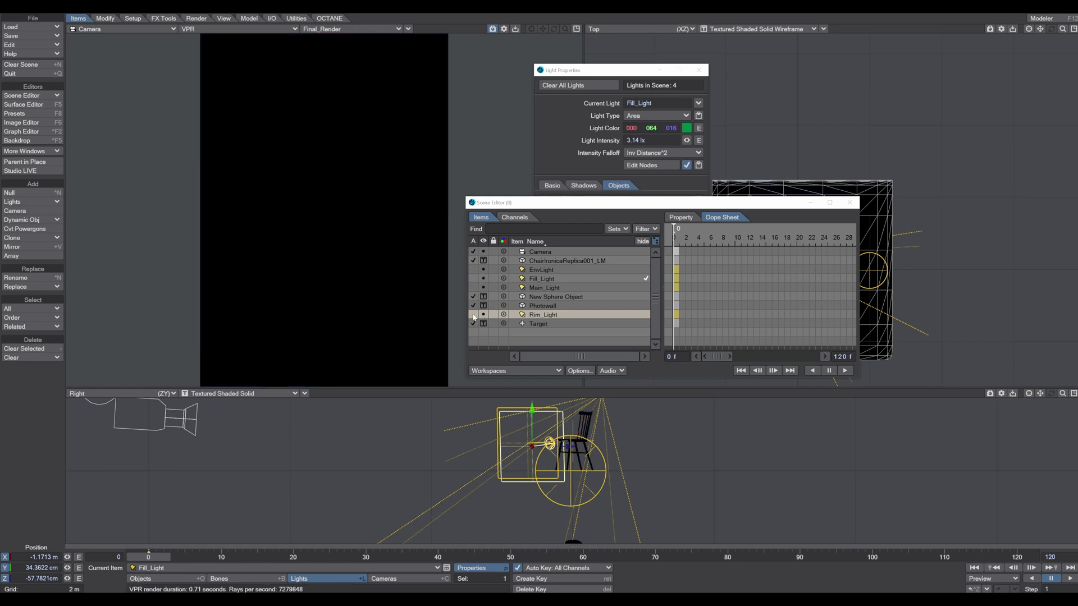
pyautogui.click(473, 314)
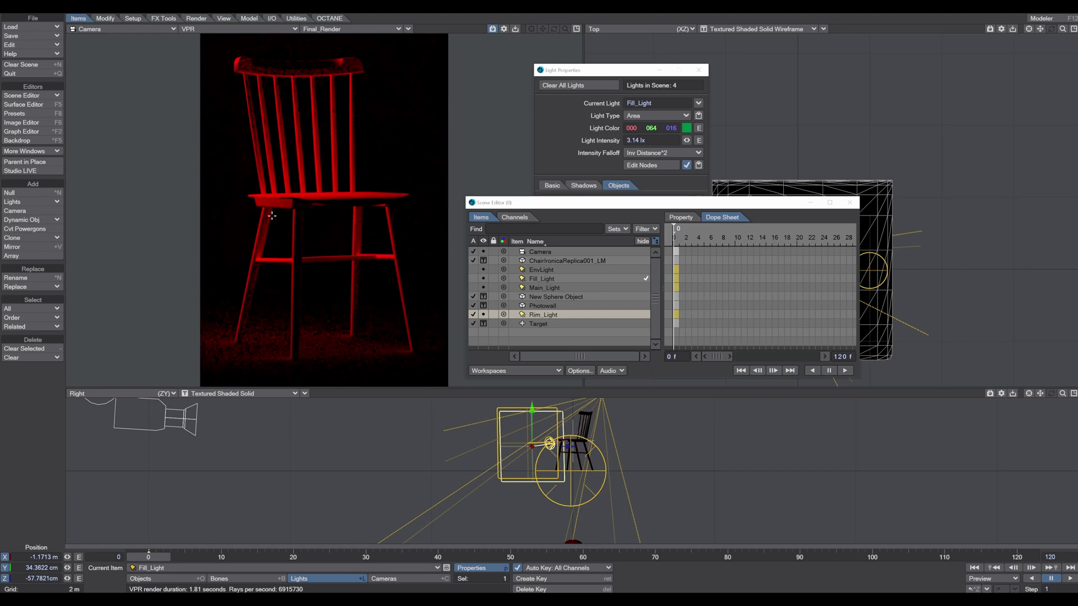
pyautogui.click(473, 315)
pyautogui.click(474, 287)
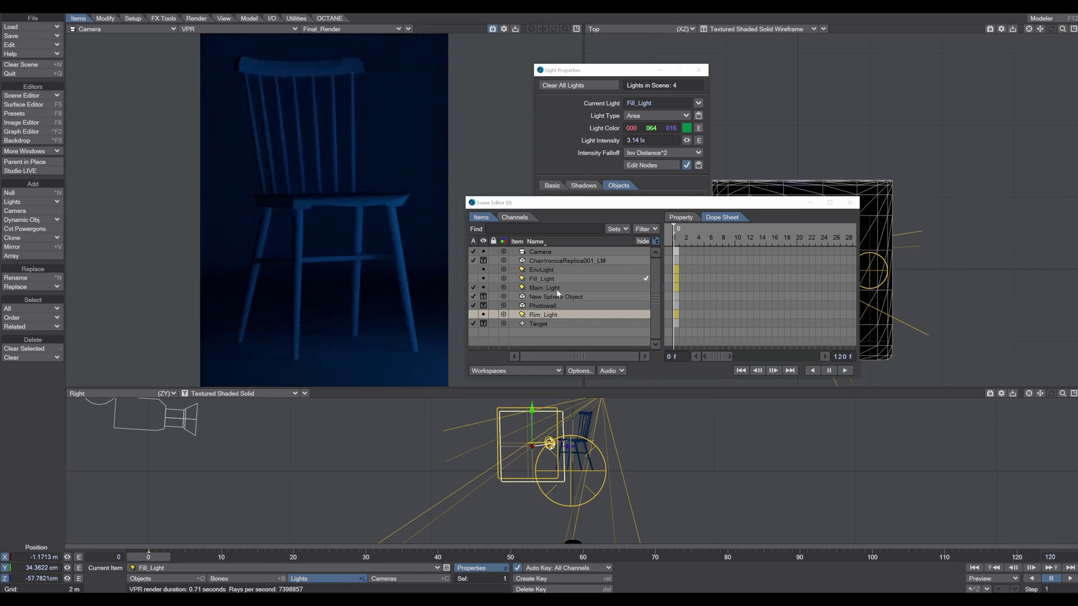
pyautogui.click(474, 287)
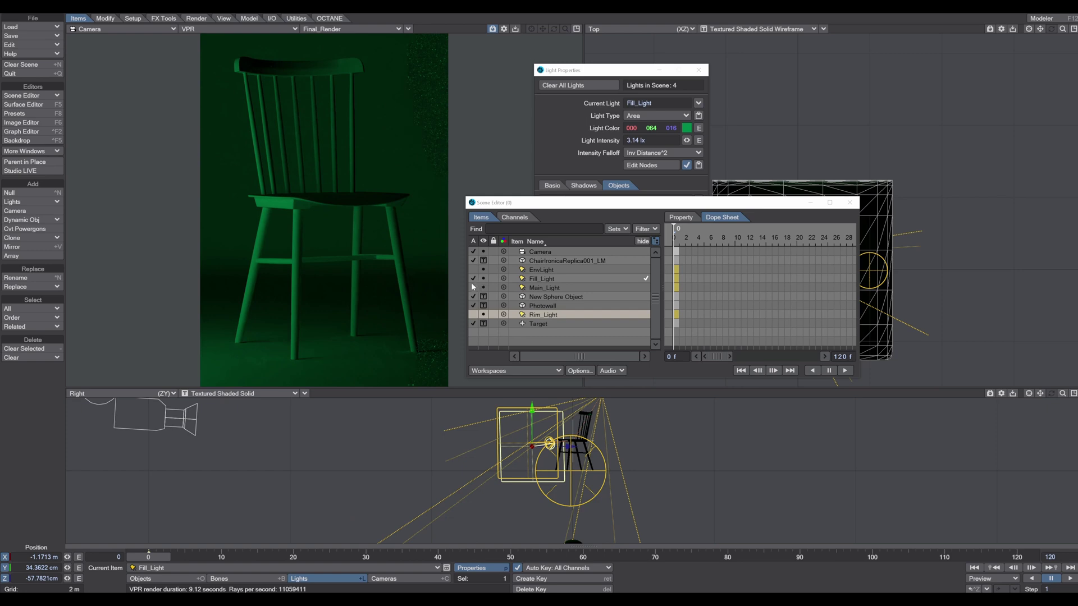
pyautogui.click(473, 288)
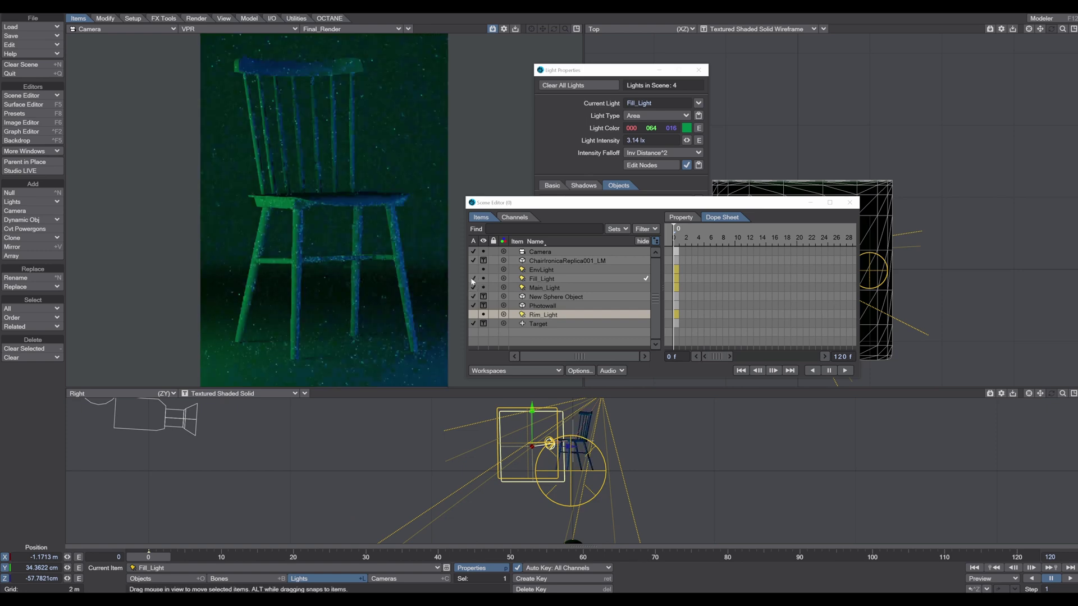
pyautogui.click(474, 314)
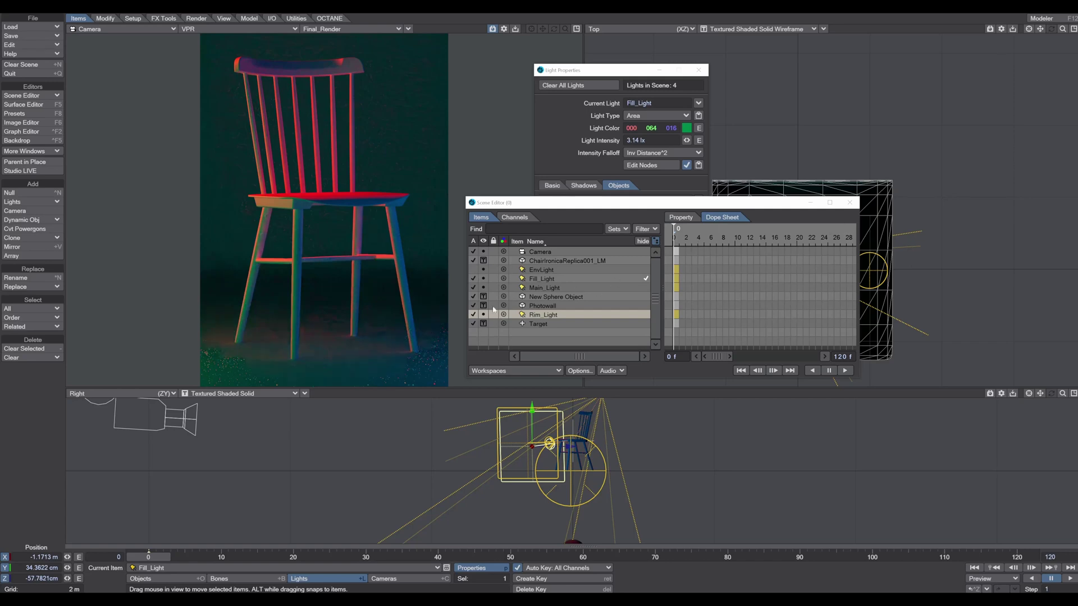
pyautogui.click(850, 202)
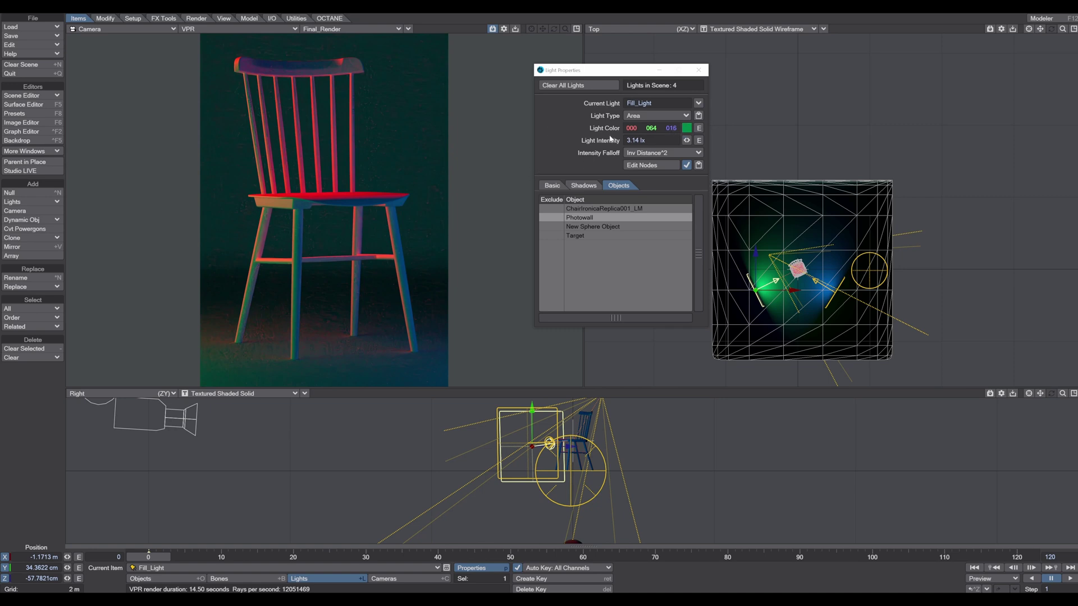
# Set the current light's colour to a pale cyan swatch
pyautogui.click(687, 128)
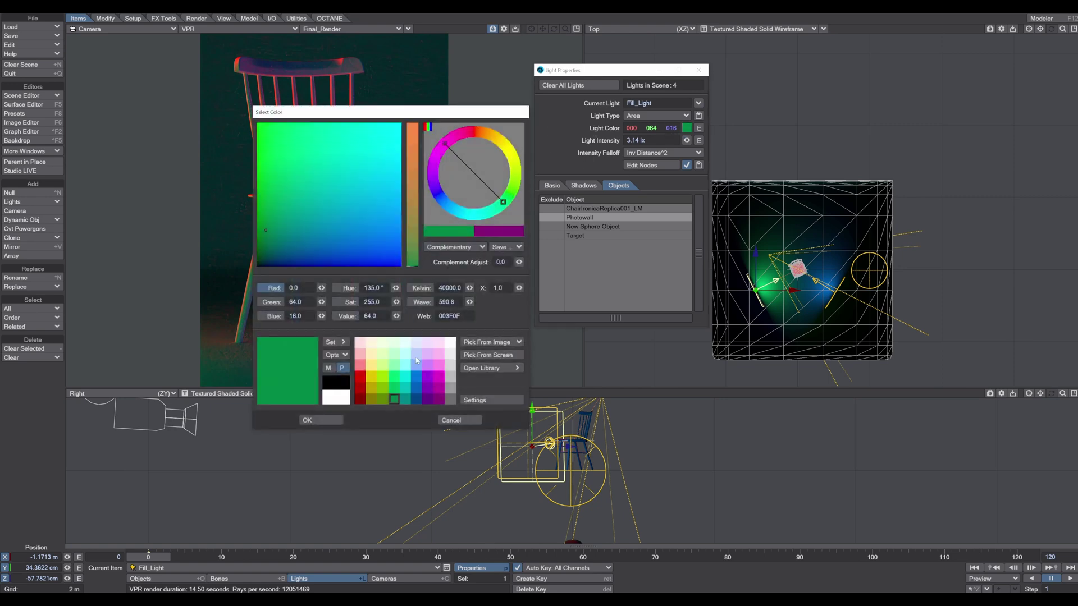
pyautogui.click(404, 345)
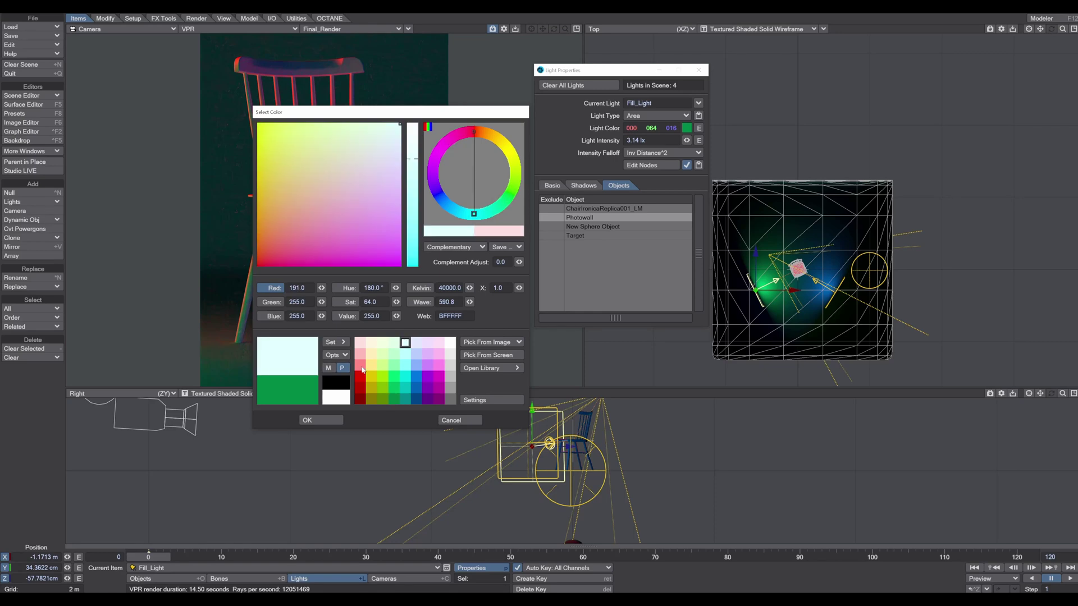
pyautogui.click(318, 421)
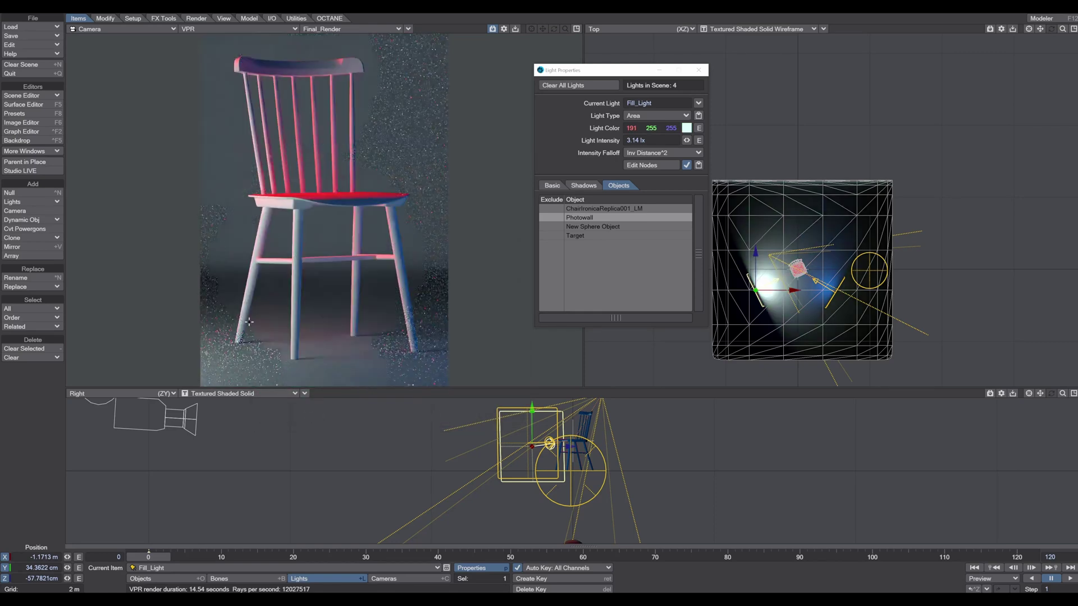
# Set Main_Light's colour to pale yellow-green (223, 255, 192)
pyautogui.click(832, 295)
pyautogui.click(687, 128)
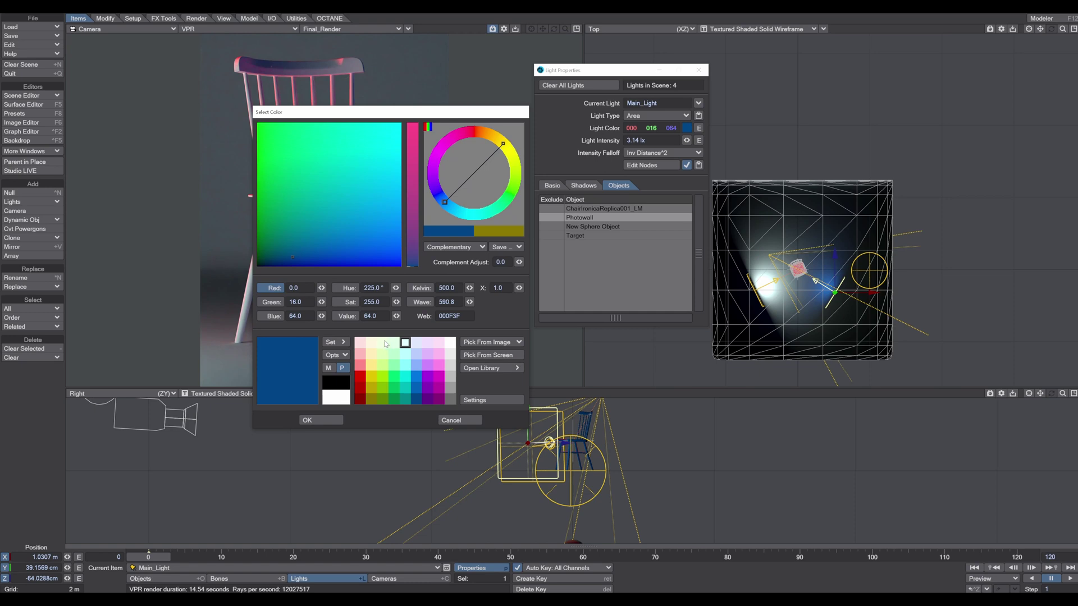
pyautogui.click(383, 344)
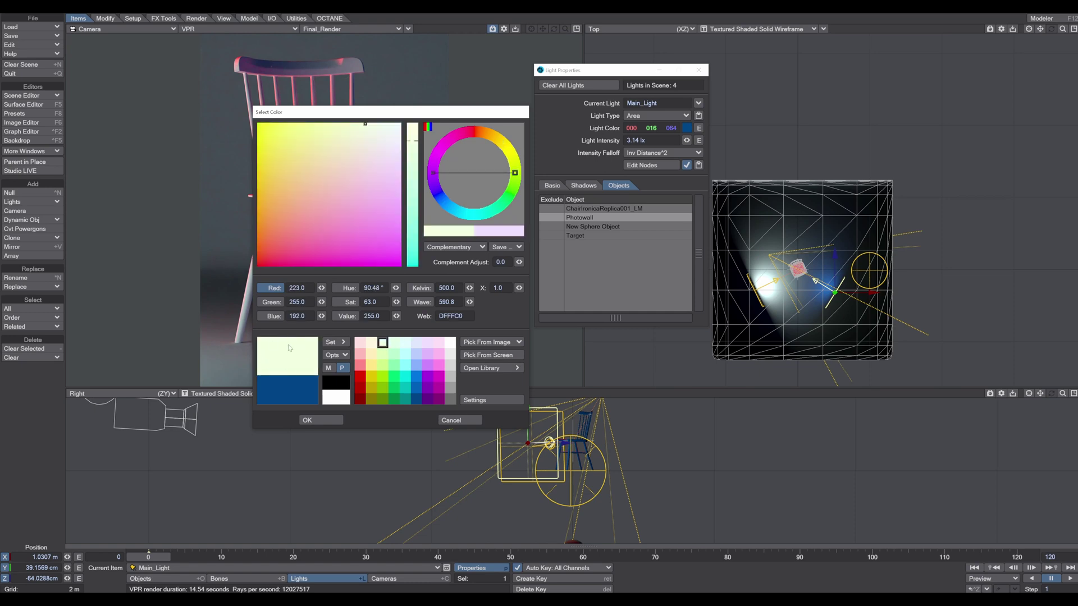
pyautogui.click(320, 421)
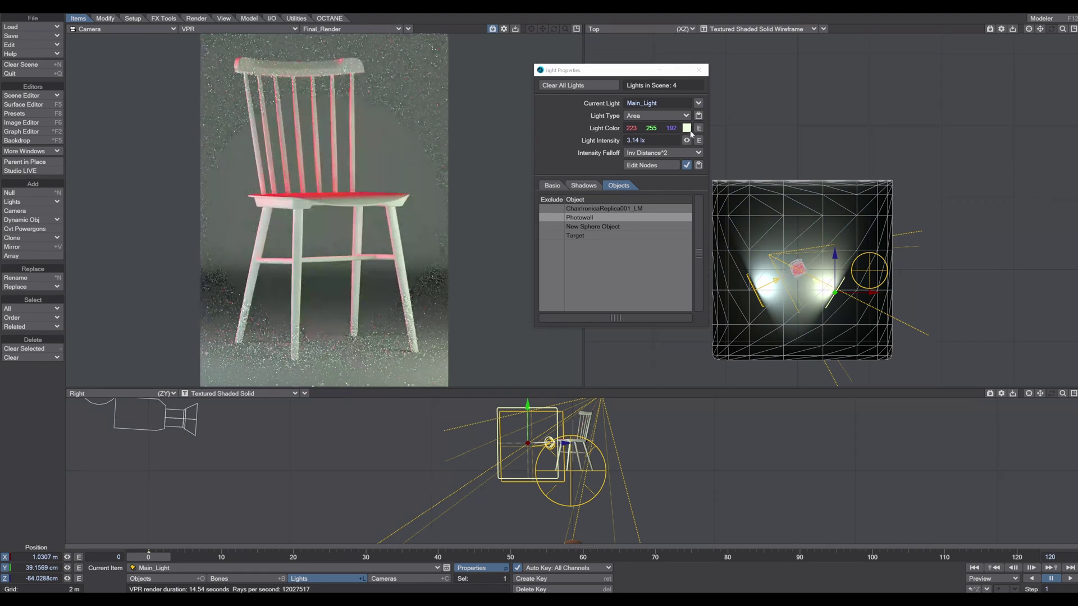
# Change Rim_Light's colour from red to pale cyan (191, 255, 255)
pyautogui.click(771, 253)
pyautogui.click(685, 128)
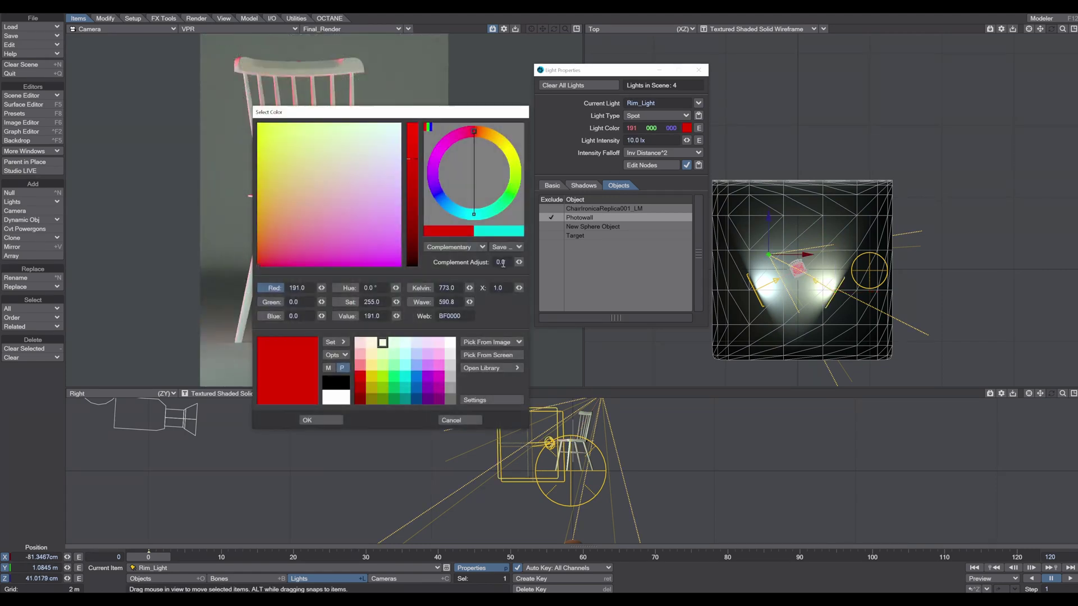
pyautogui.click(405, 343)
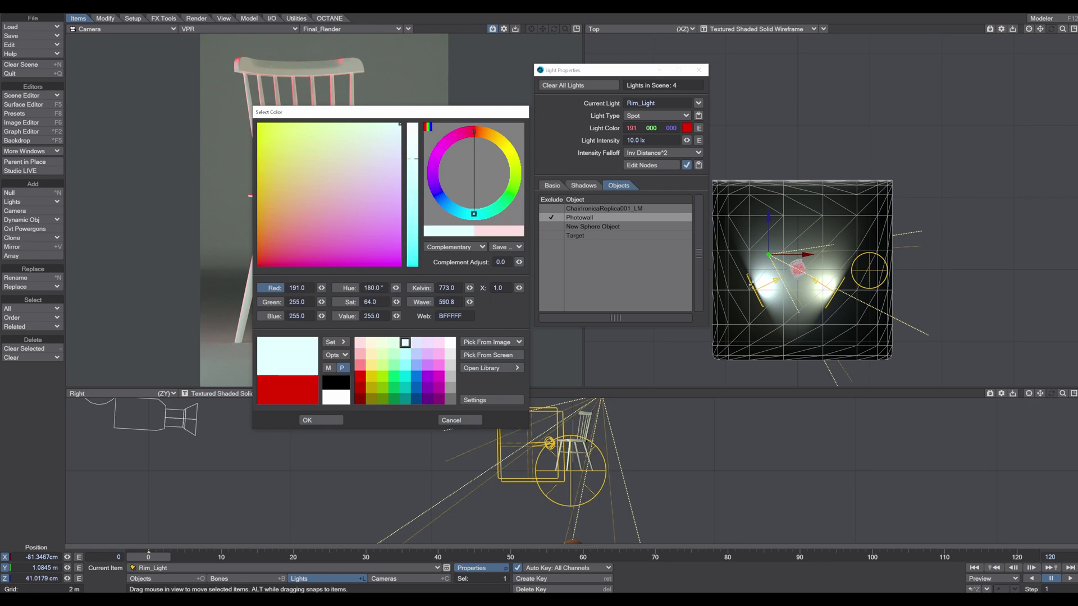
pyautogui.click(312, 421)
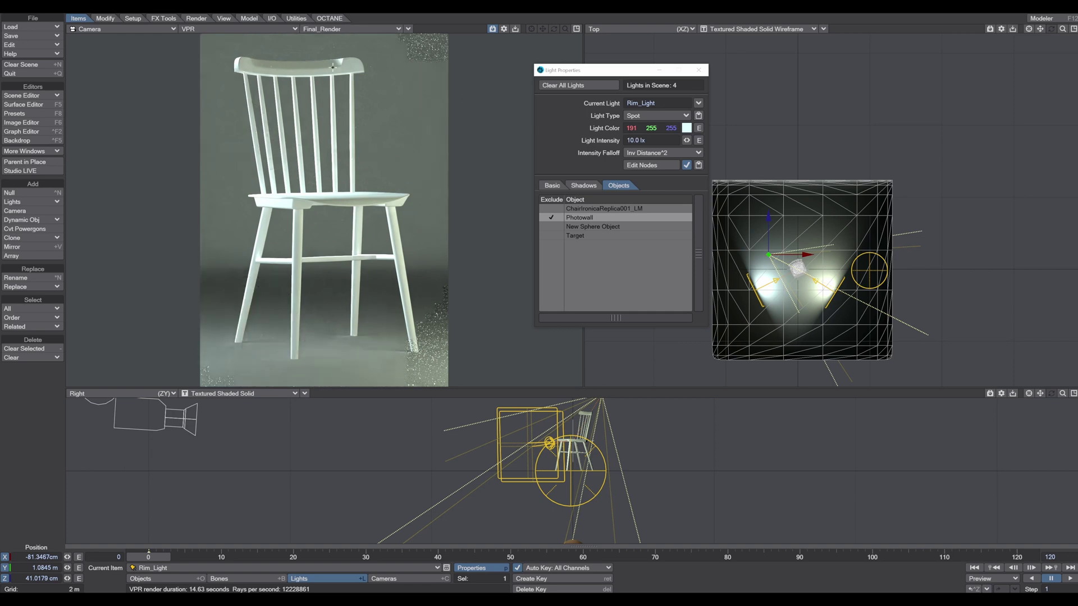
# Close Light Properties and open the Sphere surface's node graph in the Surface Editor
pyautogui.click(697, 70)
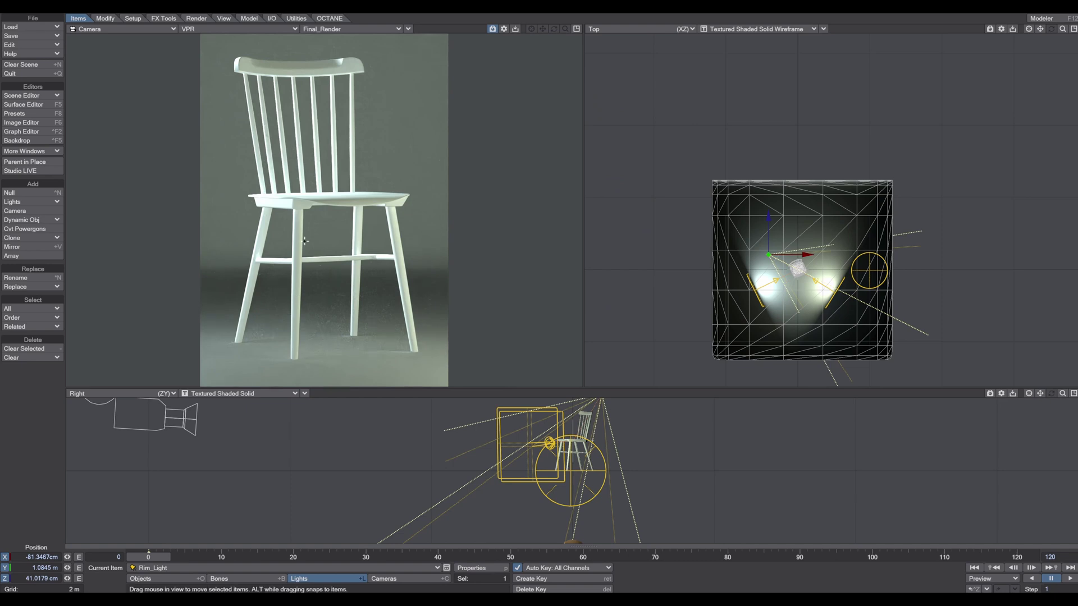
pyautogui.click(36, 105)
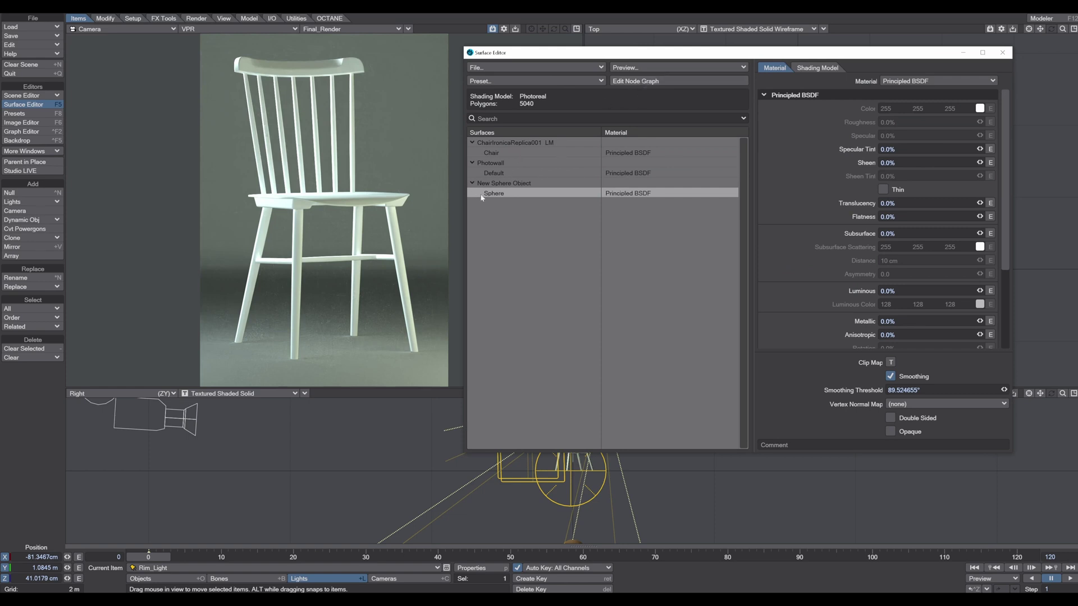
pyautogui.click(430, 226)
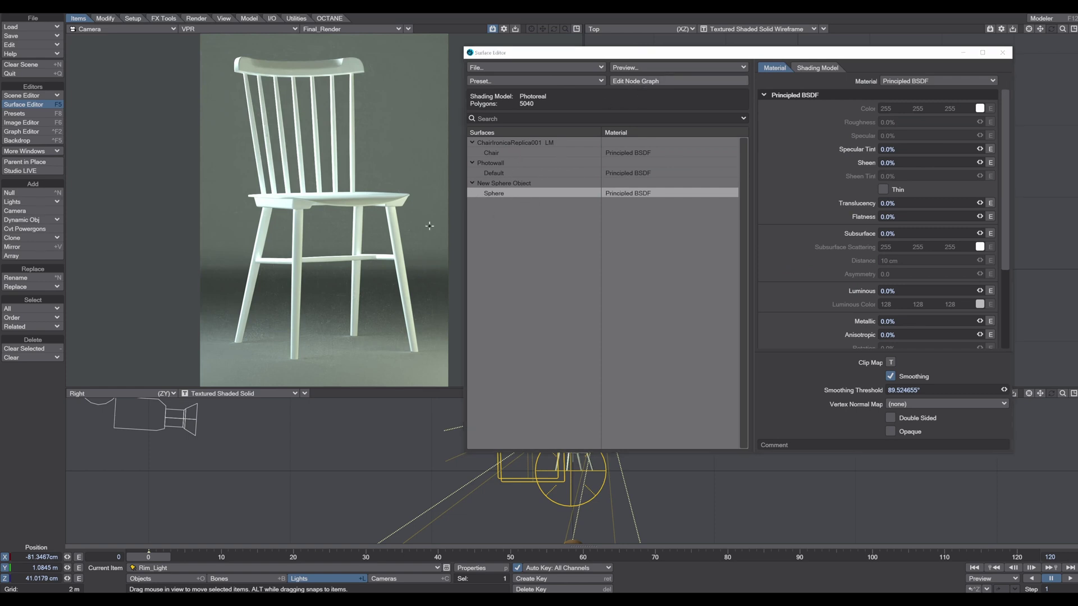
# Move the Principled BSDF and Surface nodes up near the textures, and inspect Image (1)'s settings
pyautogui.click(636, 82)
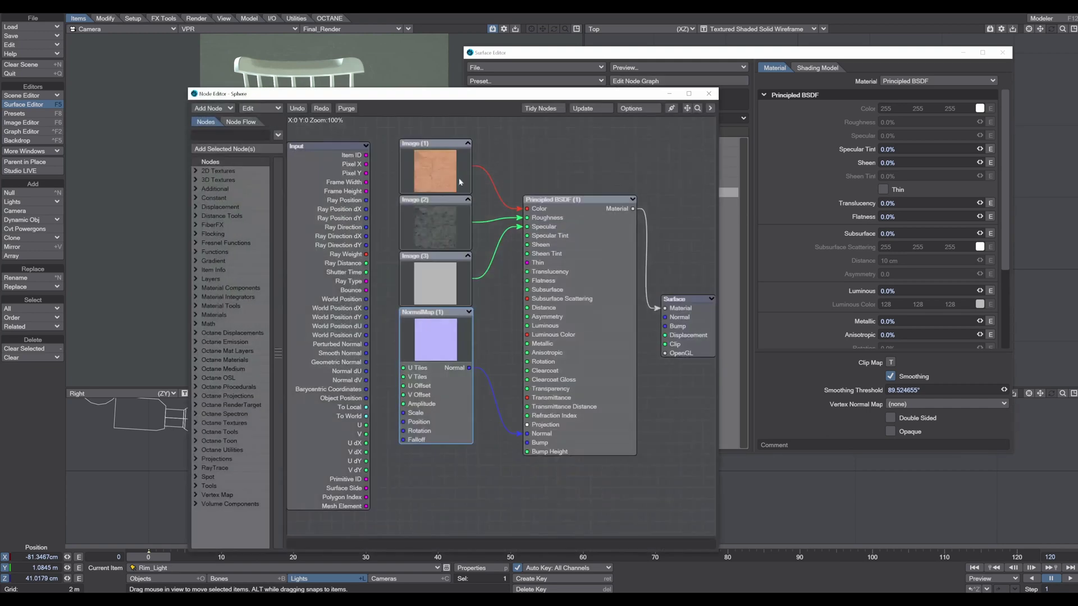
pyautogui.click(438, 171)
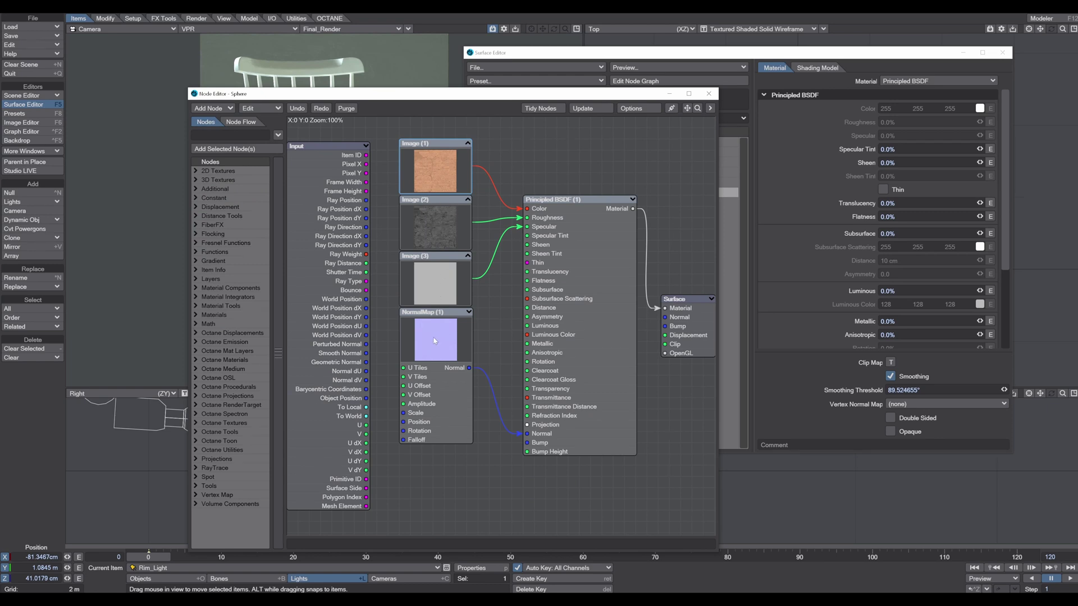
pyautogui.moveTo(565, 200); pyautogui.dragTo(554, 166)
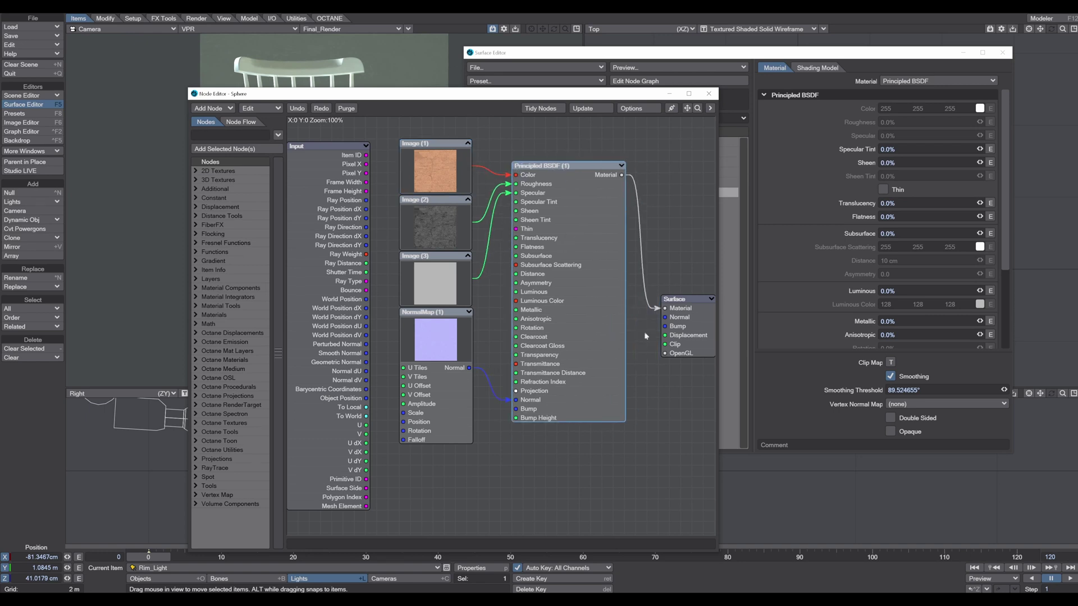
pyautogui.moveTo(665, 340); pyautogui.dragTo(662, 308)
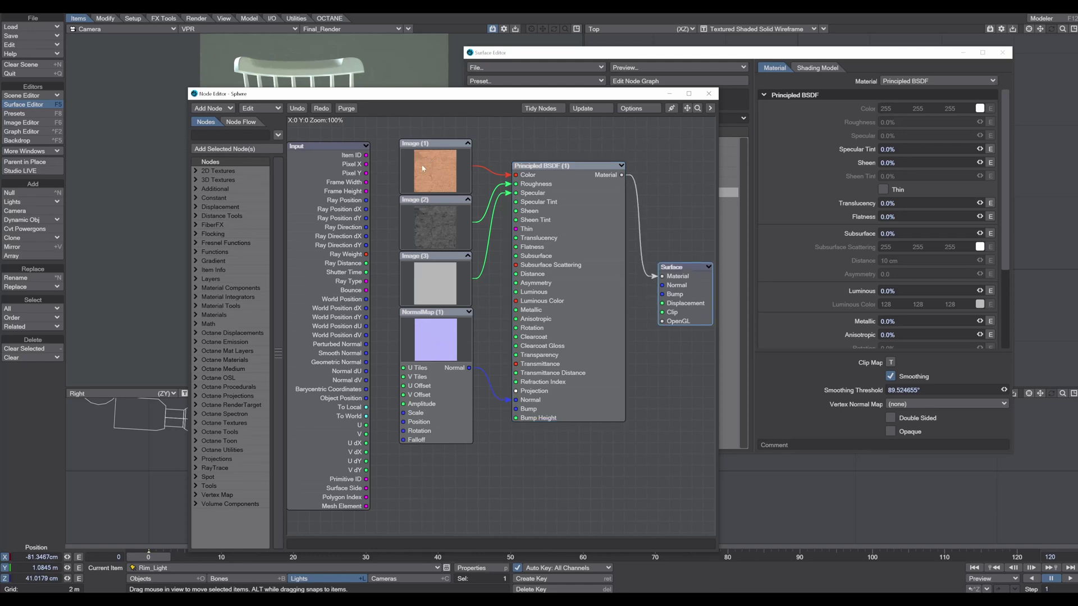
pyautogui.moveTo(433, 97); pyautogui.dragTo(445, 252)
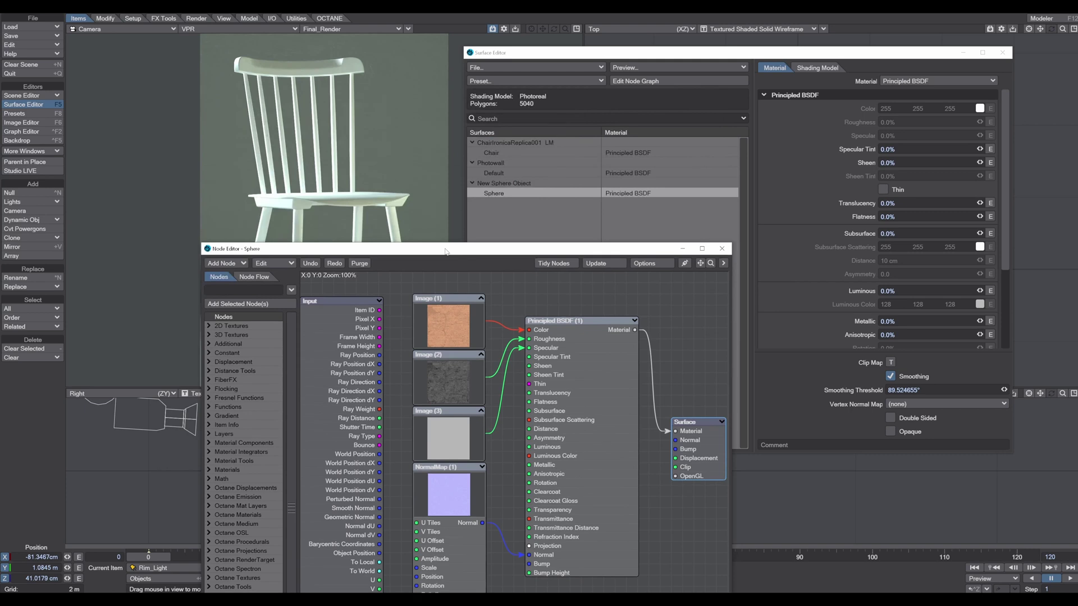
pyautogui.doubleClick(449, 324)
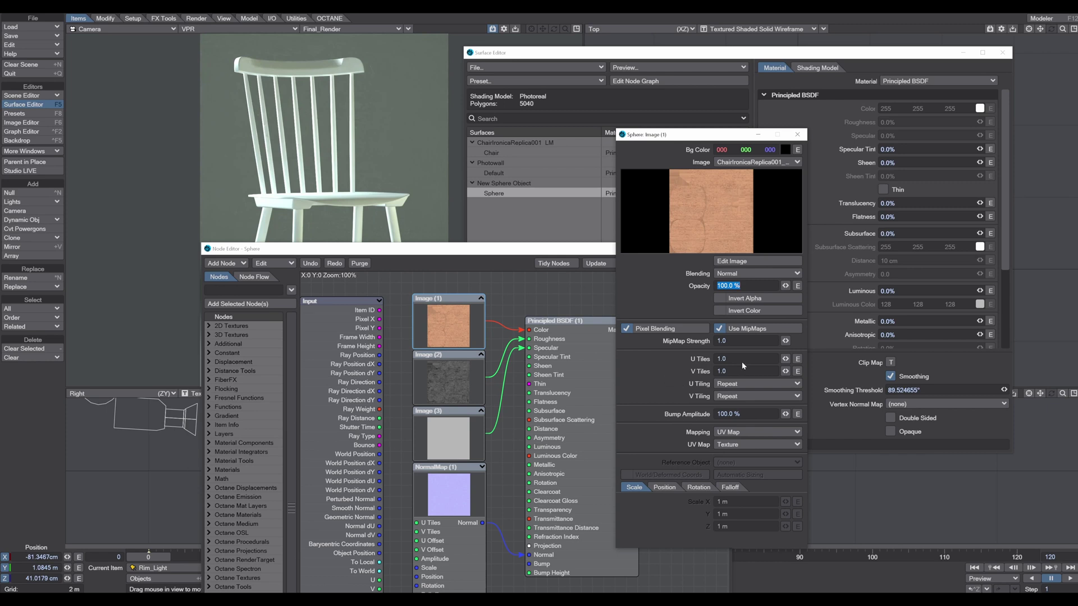
pyautogui.press('Escape')
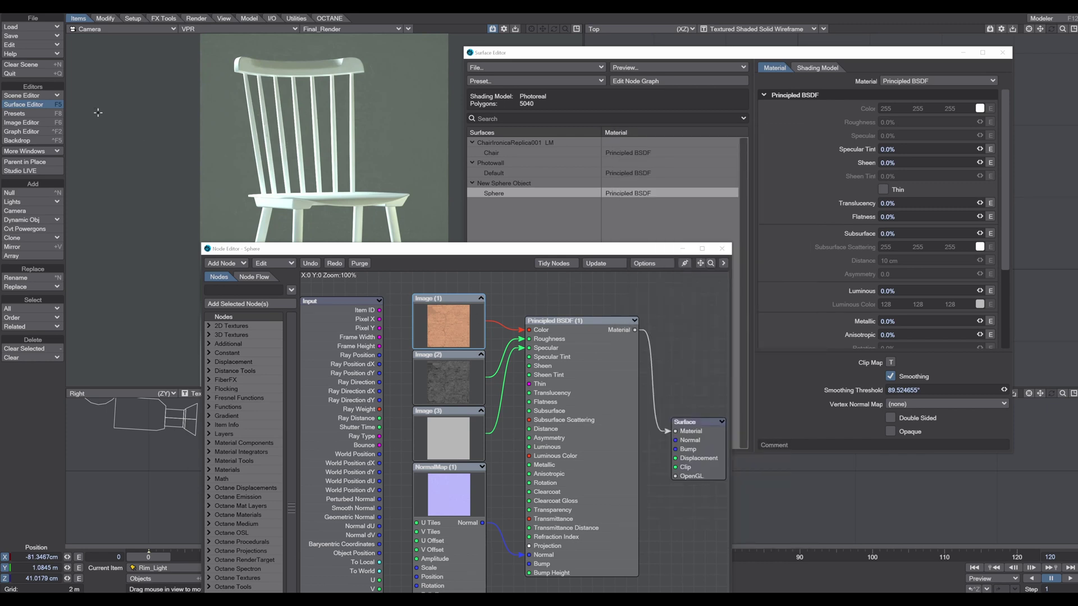
# In the Image Editor, check COL stays sRGB and select the GLOSS, NRM and REFL images
pyautogui.click(29, 123)
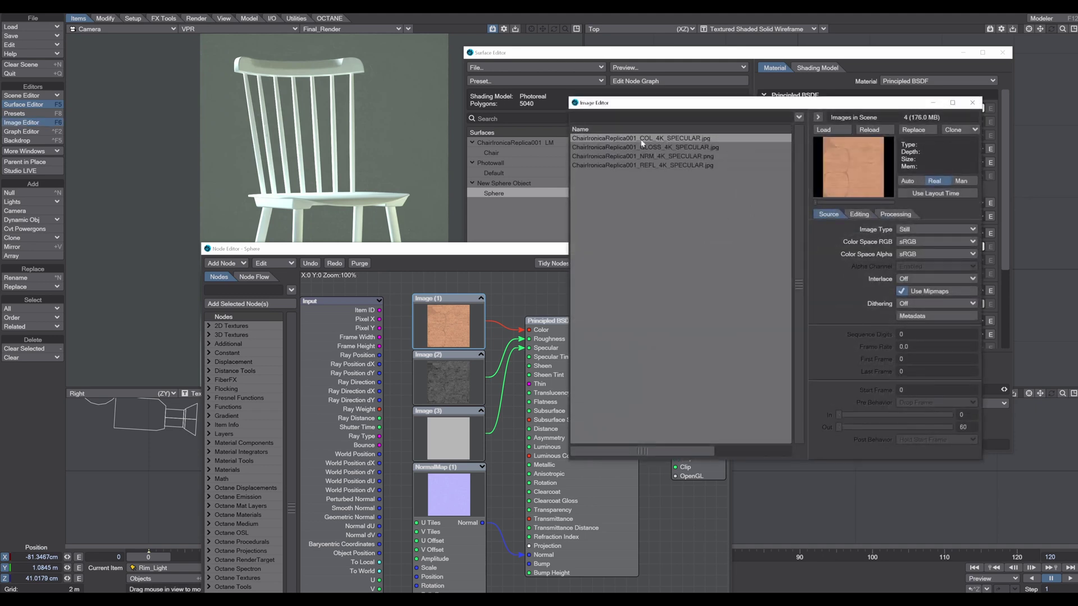
pyautogui.click(640, 140)
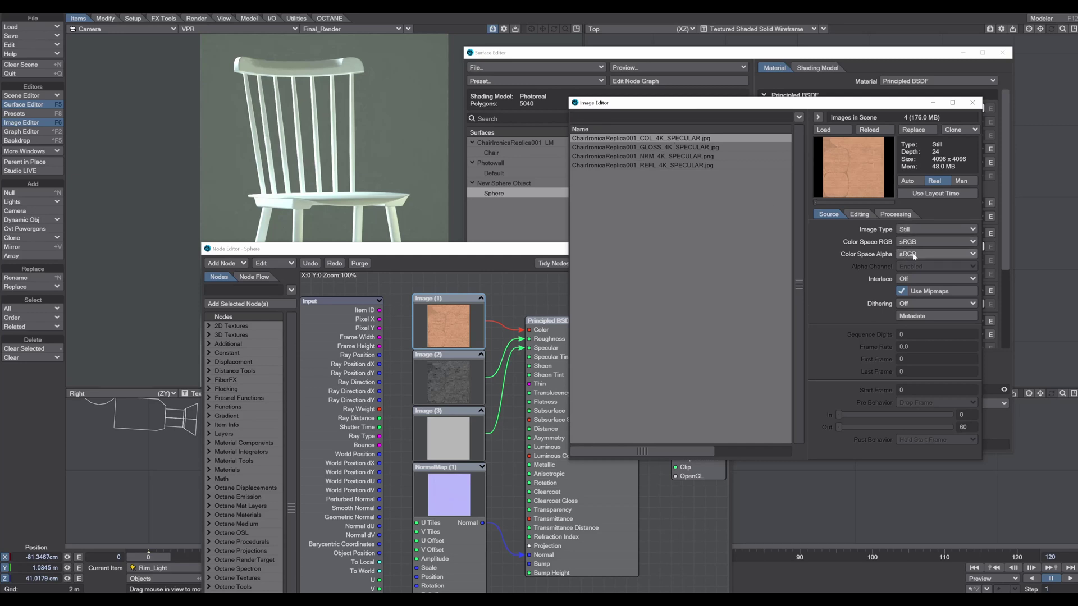
pyautogui.click(646, 147)
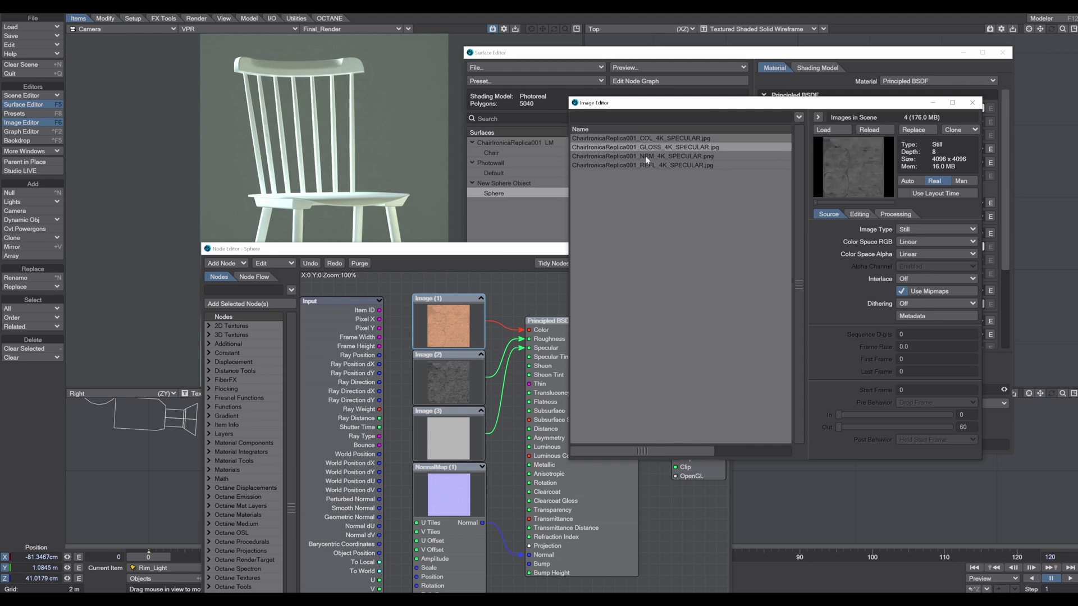
pyautogui.keyDown('shift'); pyautogui.click(647, 157); pyautogui.keyUp('shift')
pyautogui.keyDown('shift'); pyautogui.click(651, 165); pyautogui.keyUp('shift')
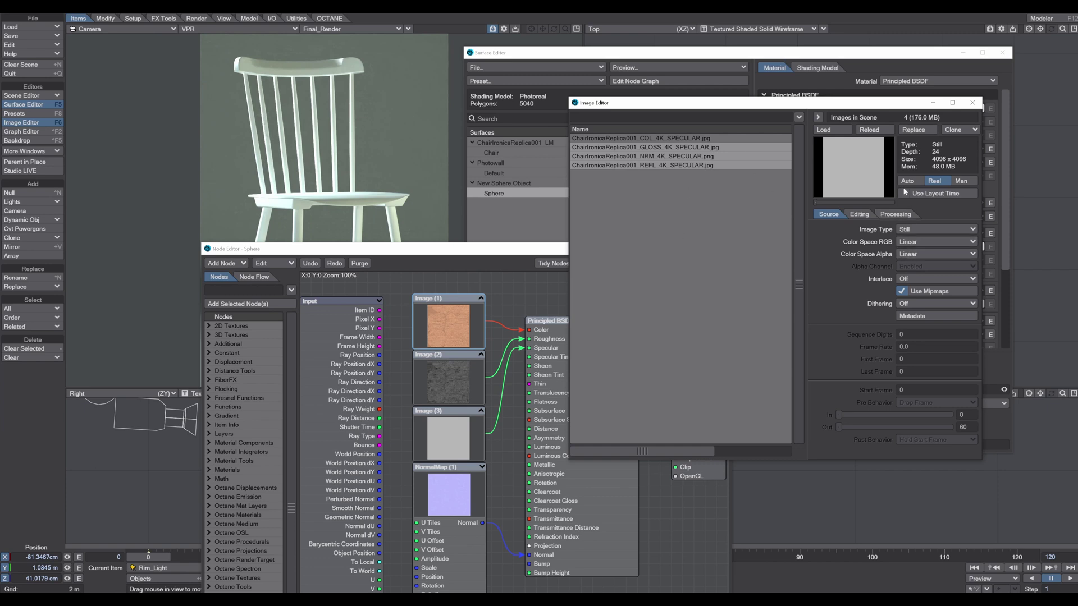
# Copy the Sphere surface's wood material, paste it onto the Chair surface, and close the Surface Editor
pyautogui.click(978, 105)
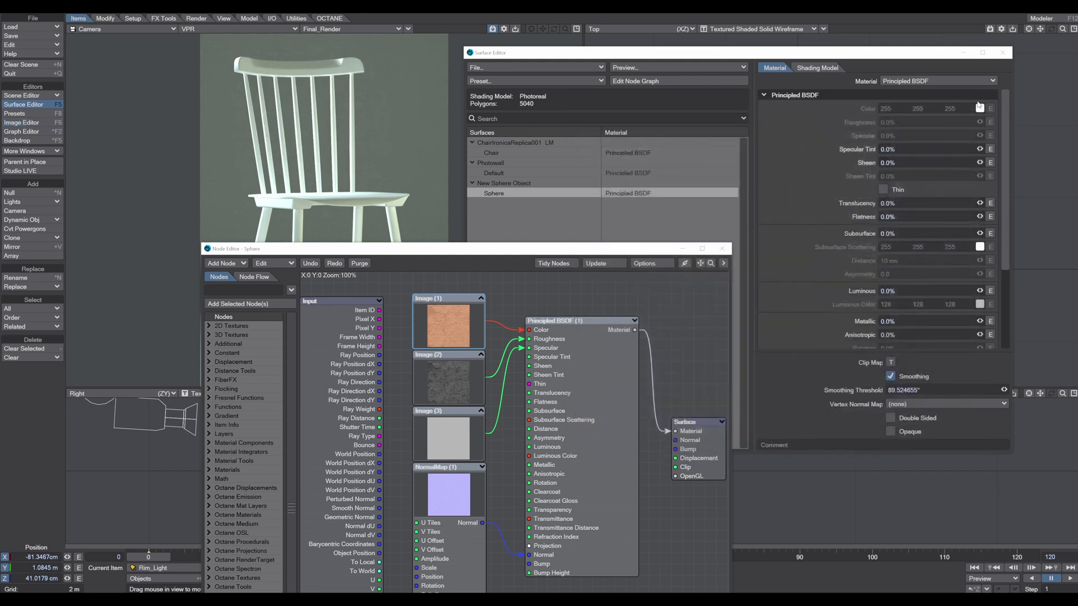
pyautogui.click(724, 249)
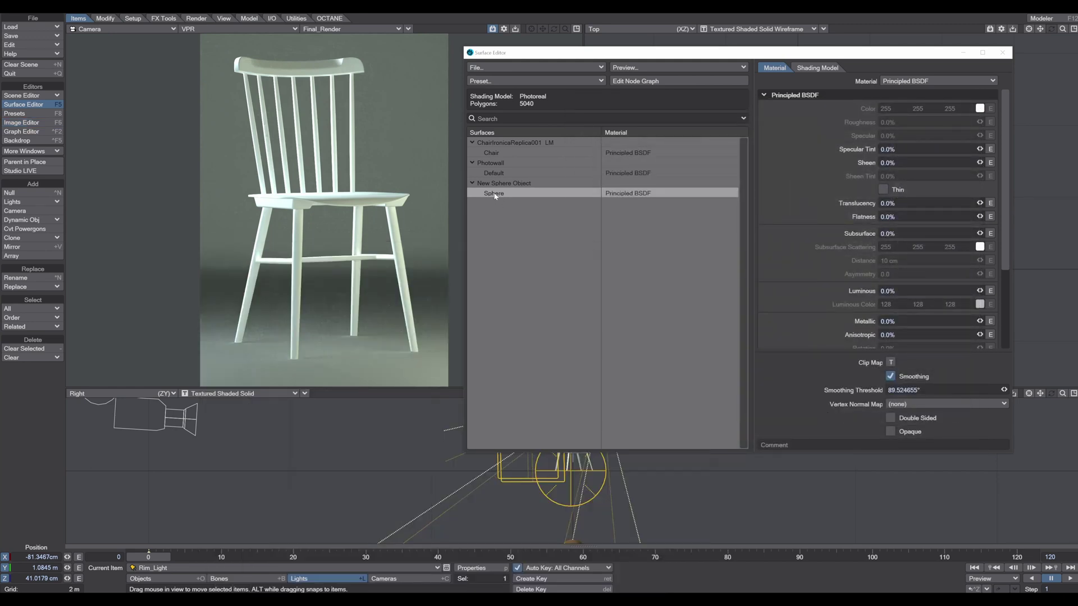
pyautogui.rightClick(495, 196)
pyautogui.click(483, 201)
pyautogui.rightClick(494, 194)
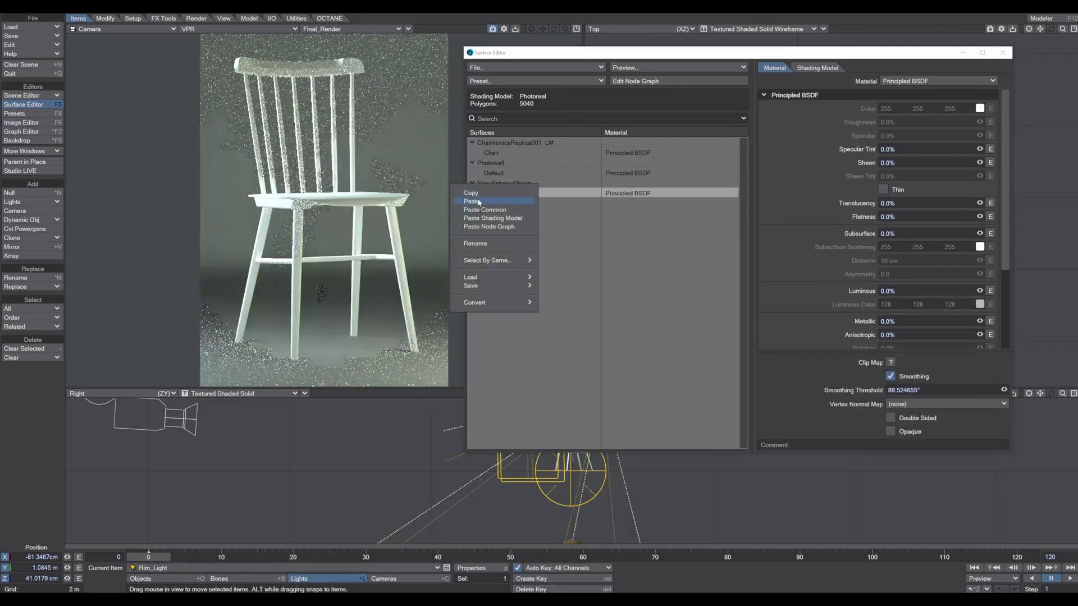
pyautogui.click(479, 201)
pyautogui.click(491, 153)
pyautogui.rightClick(494, 154)
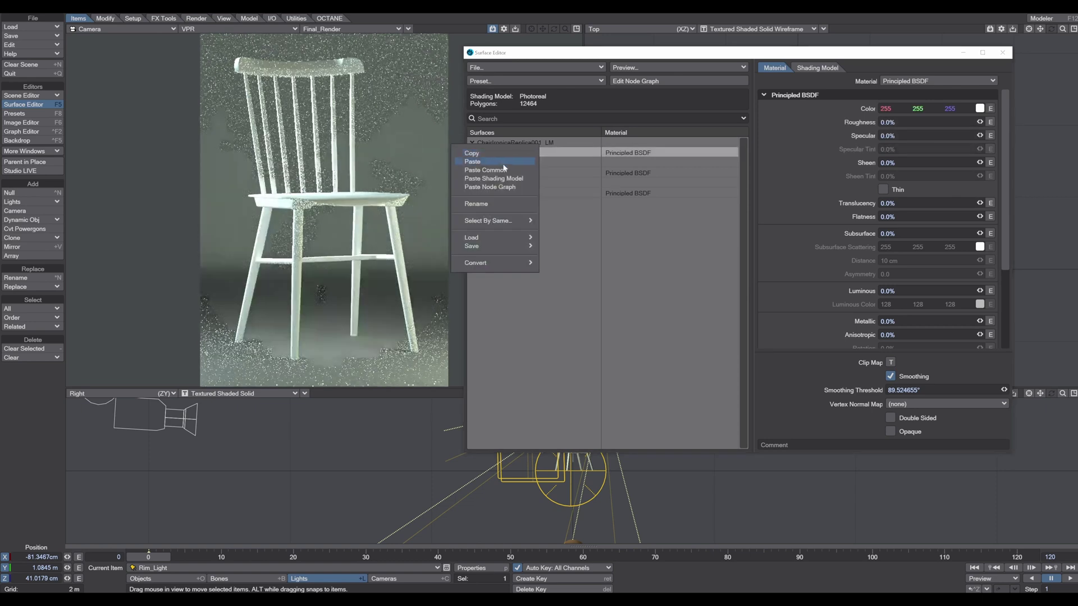
pyautogui.click(501, 162)
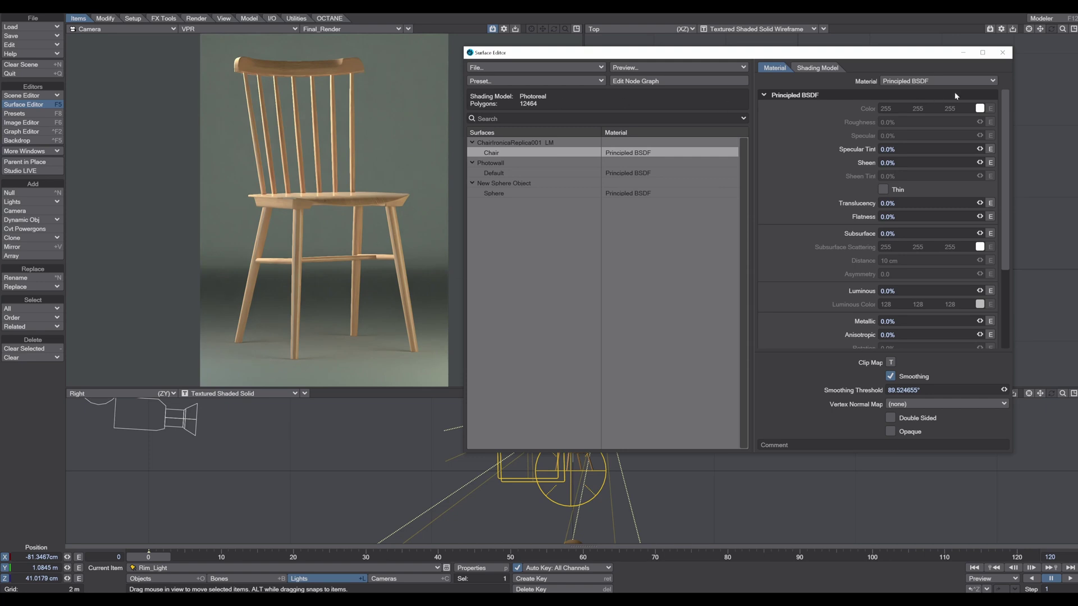
pyautogui.click(1002, 53)
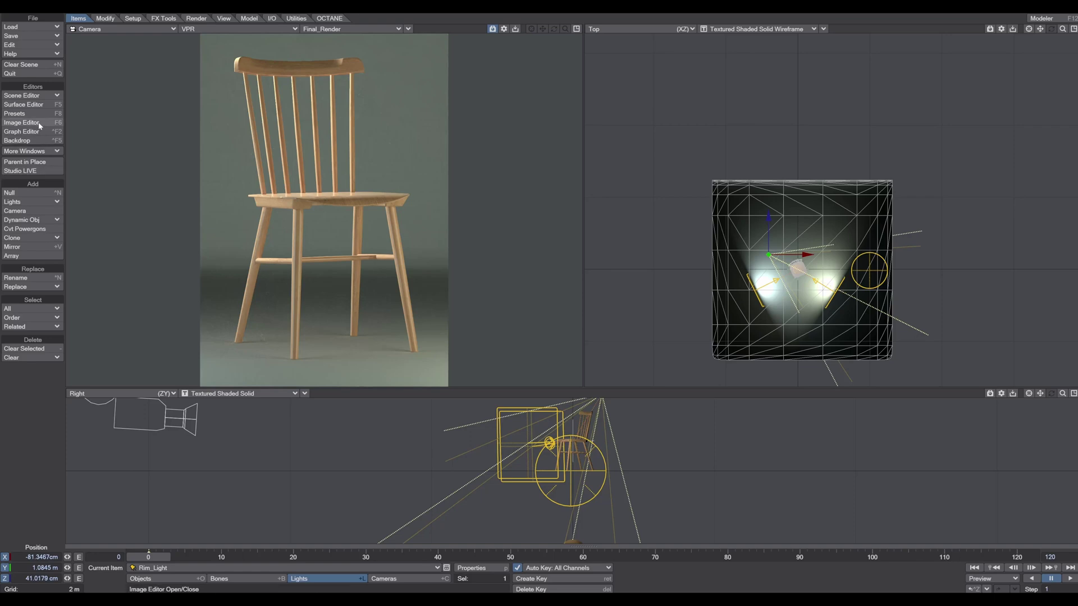
# Set the Photowall Default surface's Luminous value to 30%
pyautogui.click(23, 104)
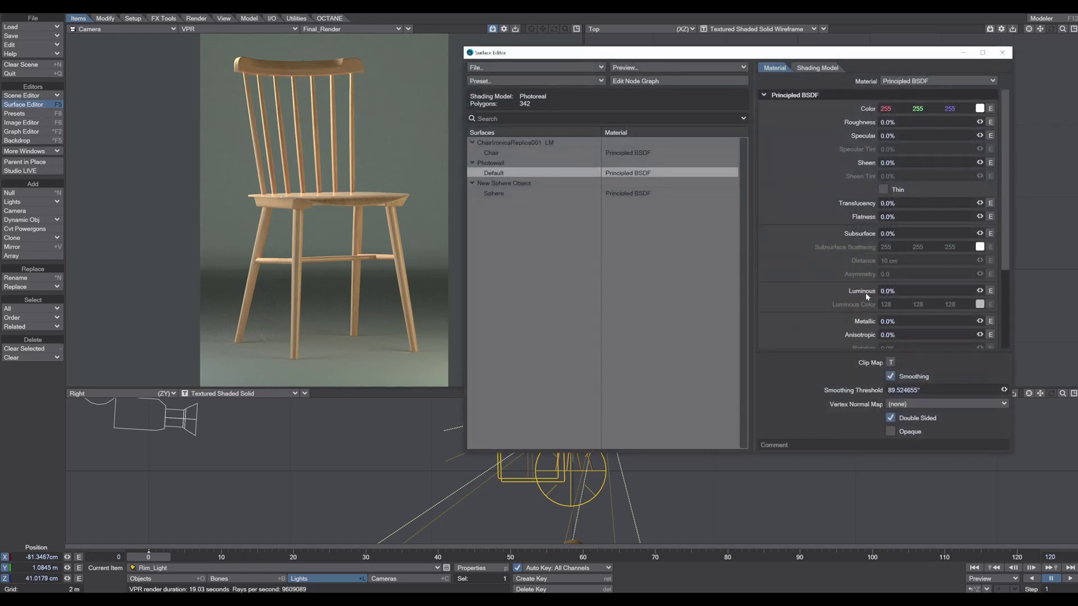
pyautogui.moveTo(979, 290); pyautogui.dragTo(1015, 291)
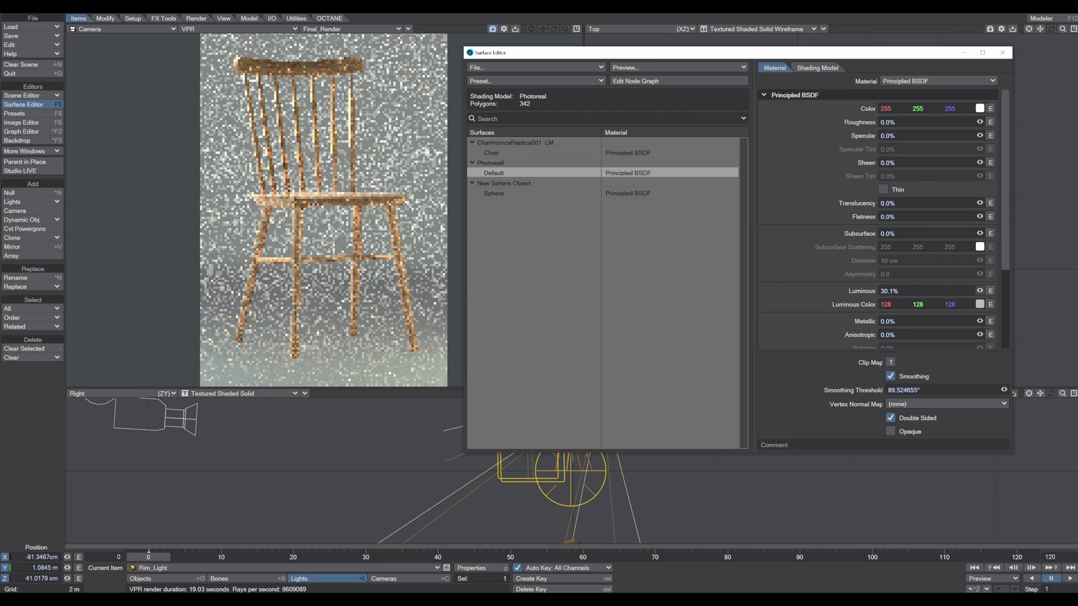
pyautogui.click(906, 291)
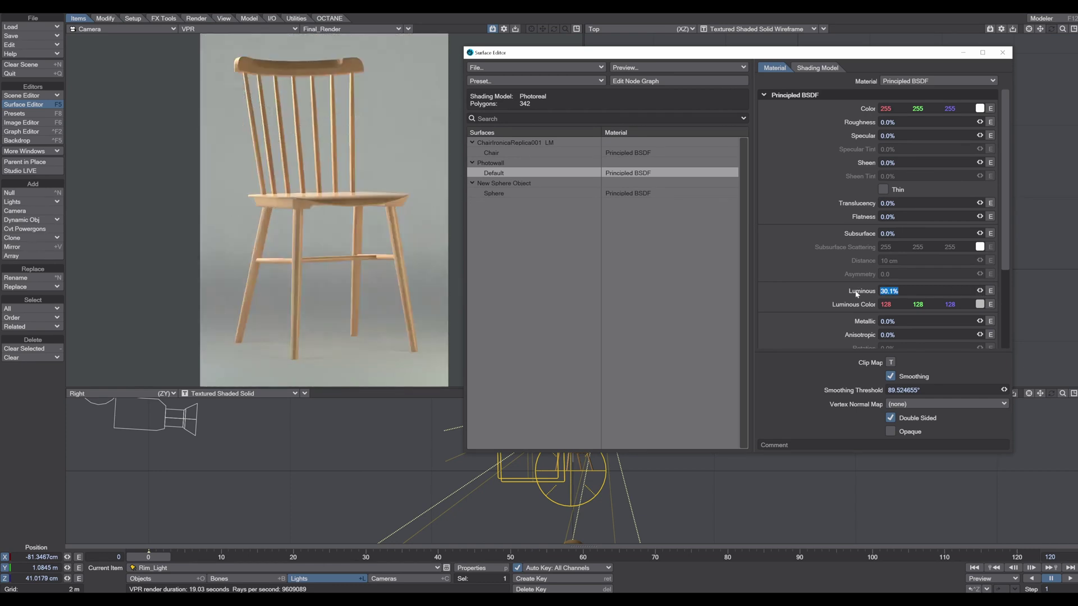
pyautogui.write('30')
pyautogui.press('Tab')
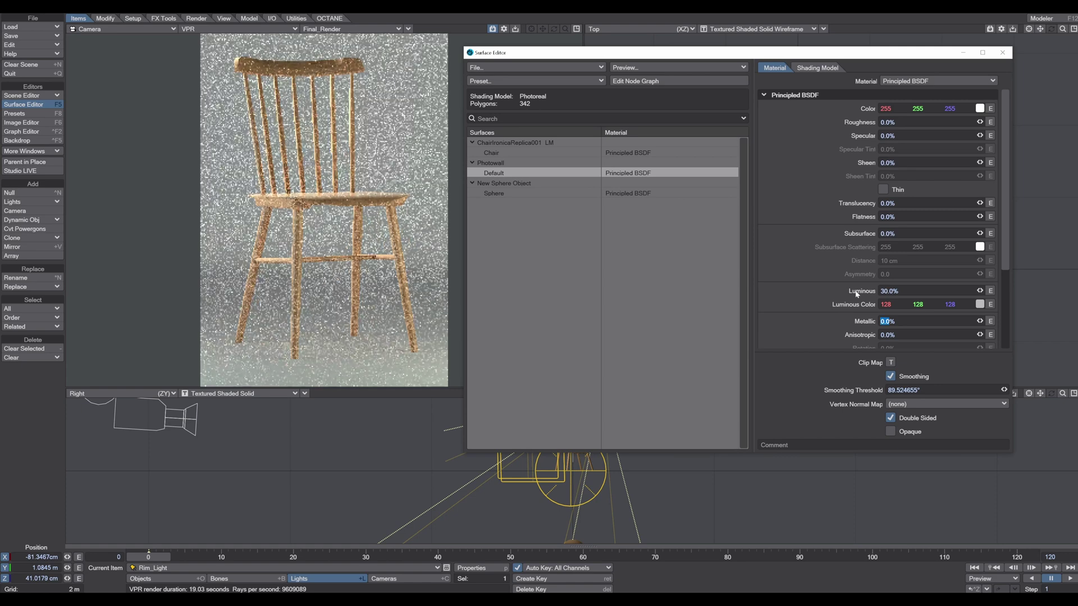
pyautogui.click(1002, 52)
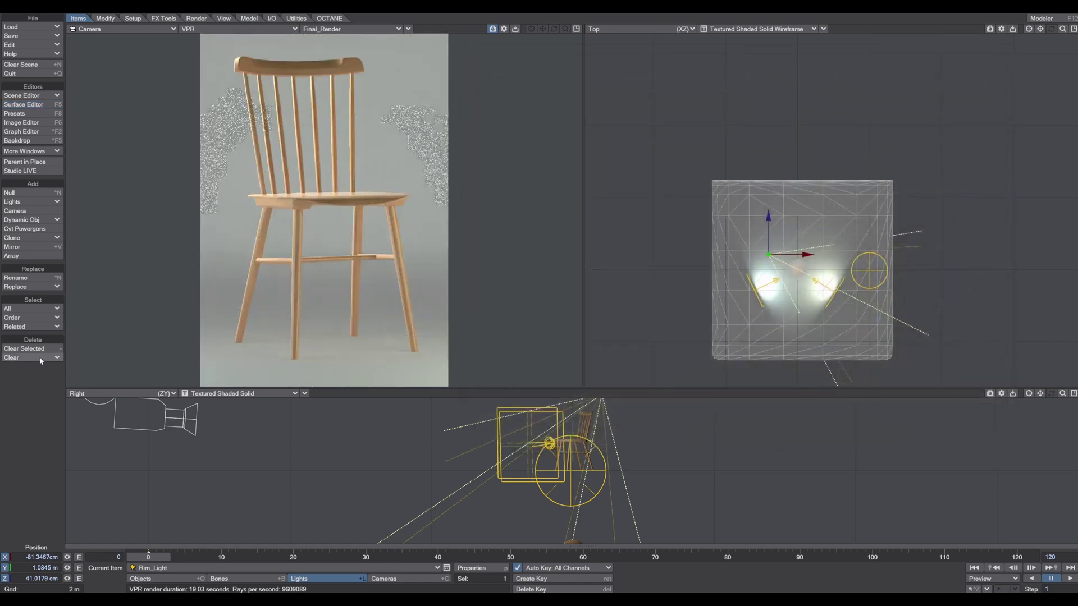